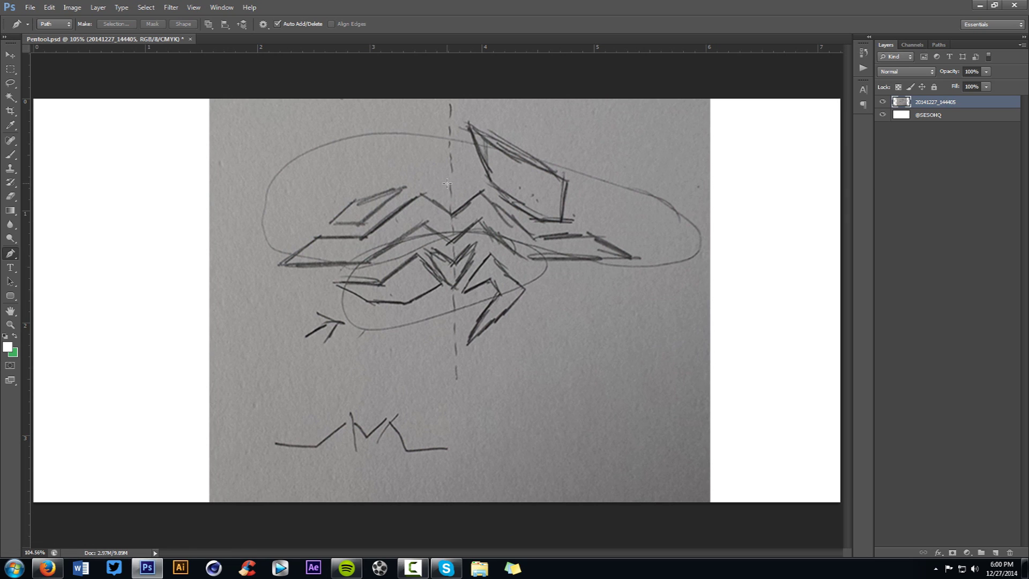
Step: Shift the sketch image slightly downward on the canvas and hide its layer
key(v)
drag(469, 176, 472, 214)
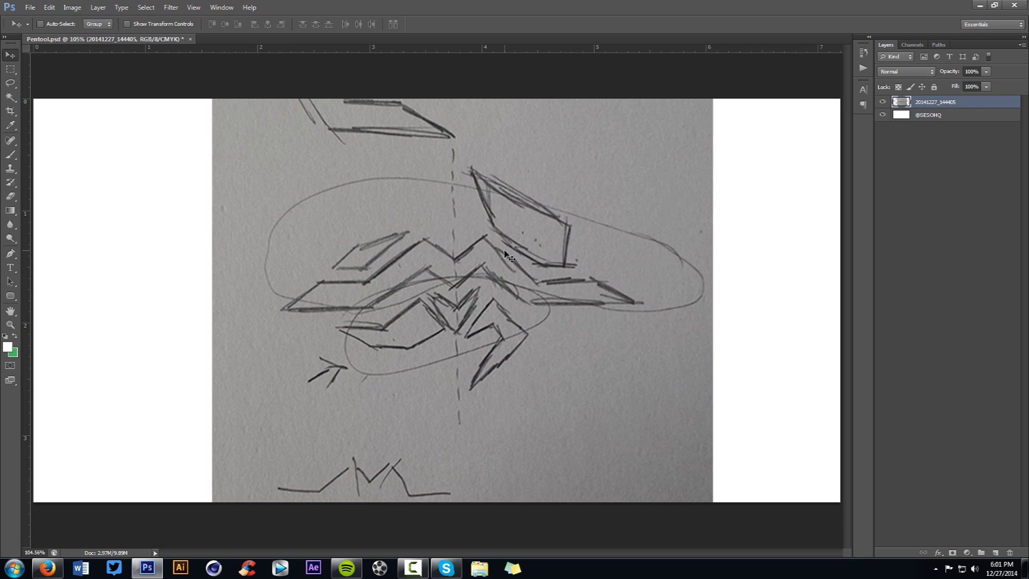
click(882, 102)
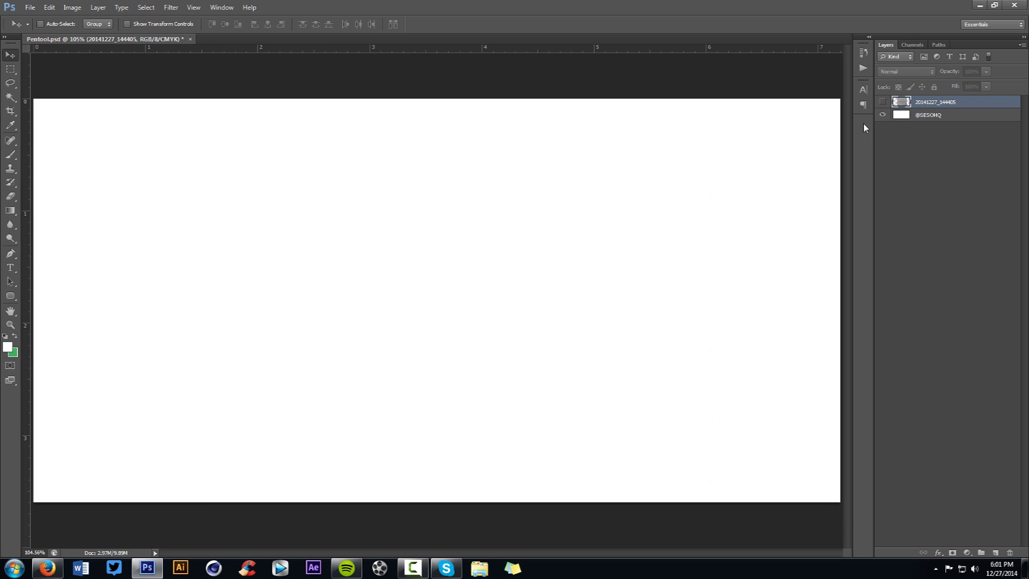
Step: Draw an open zigzag practice path with seven anchor points on the blank canvas using the Pen tool
key(p)
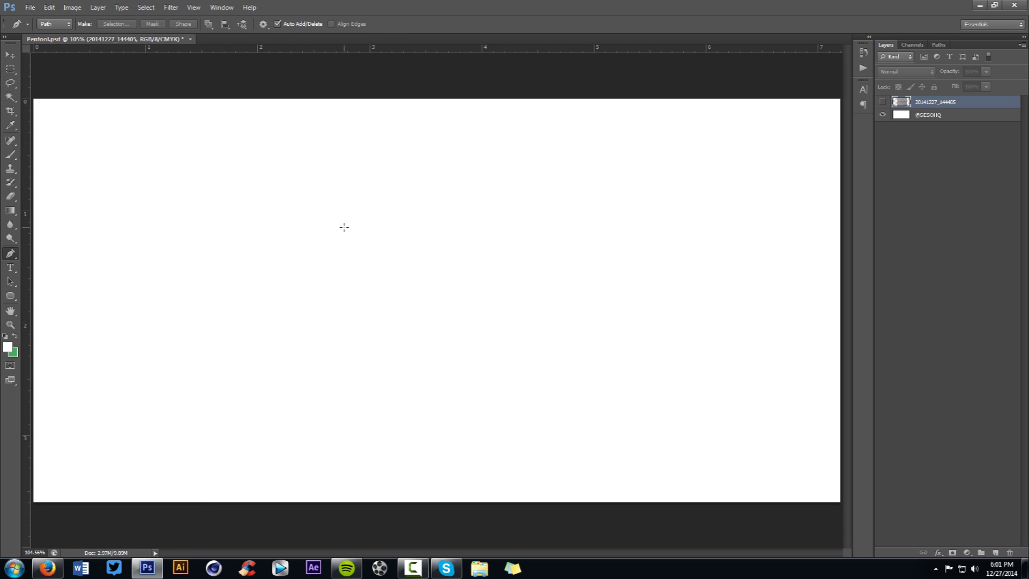
right_click(12, 256)
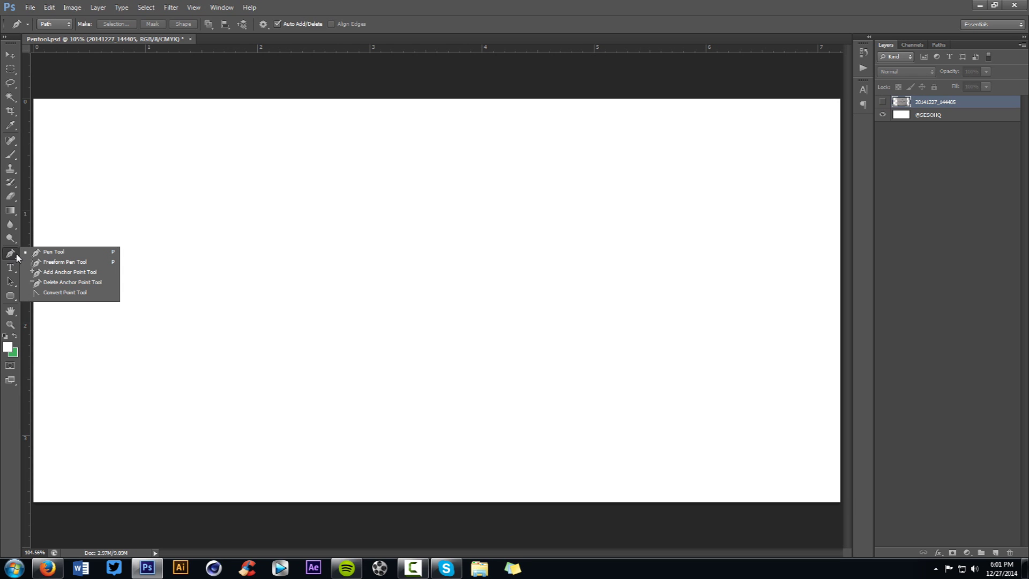
click(45, 252)
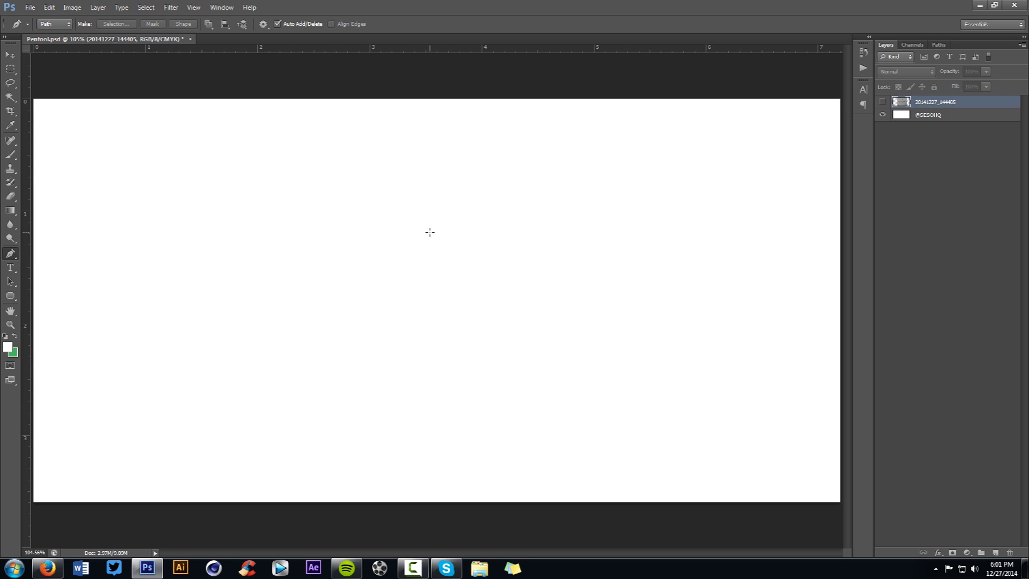
click(251, 225)
click(543, 202)
click(515, 301)
click(611, 267)
click(490, 352)
click(444, 313)
click(421, 243)
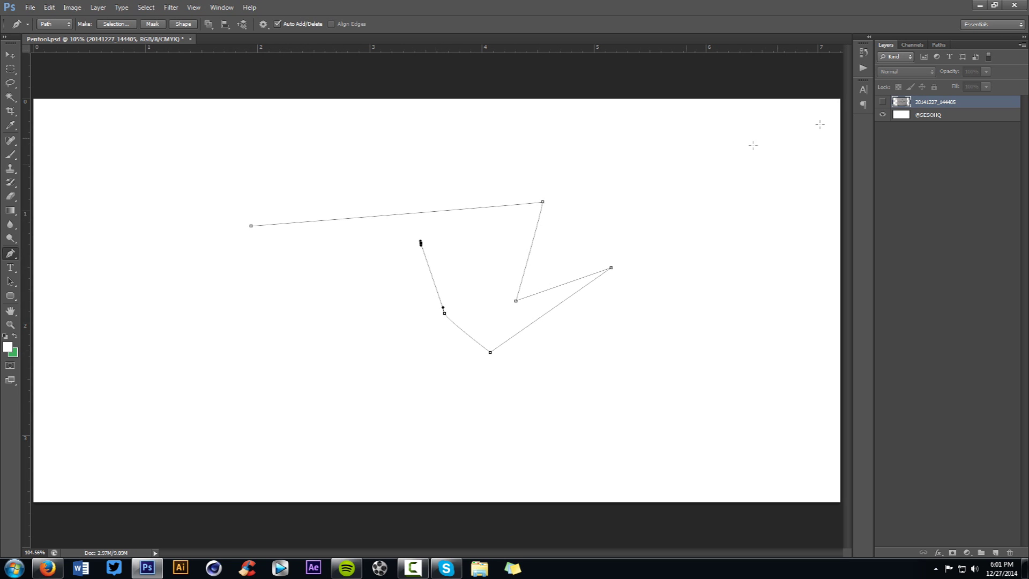
Step: Check the work path in the list of paths and add one more anchor to the open practice path
click(939, 44)
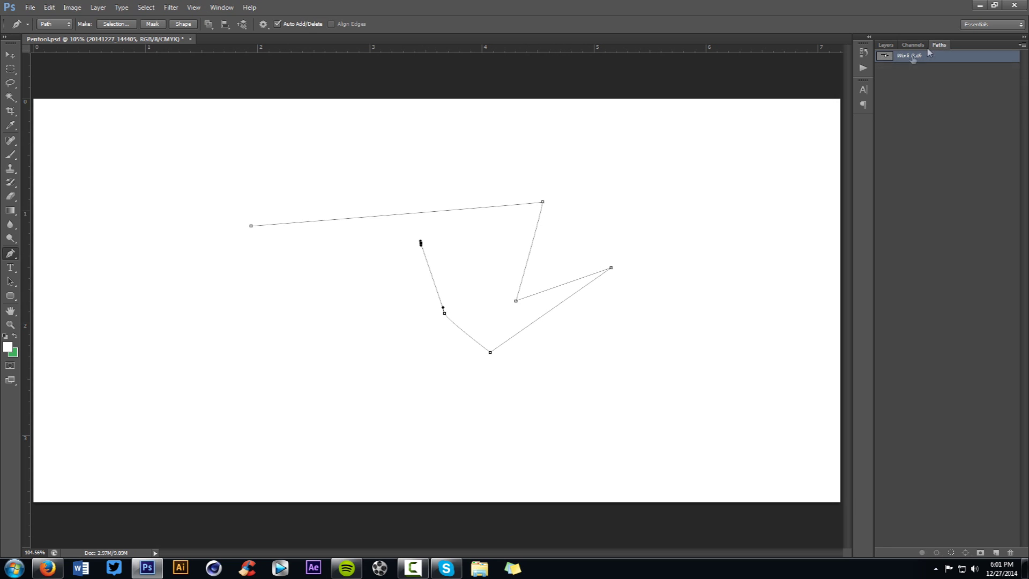
click(222, 7)
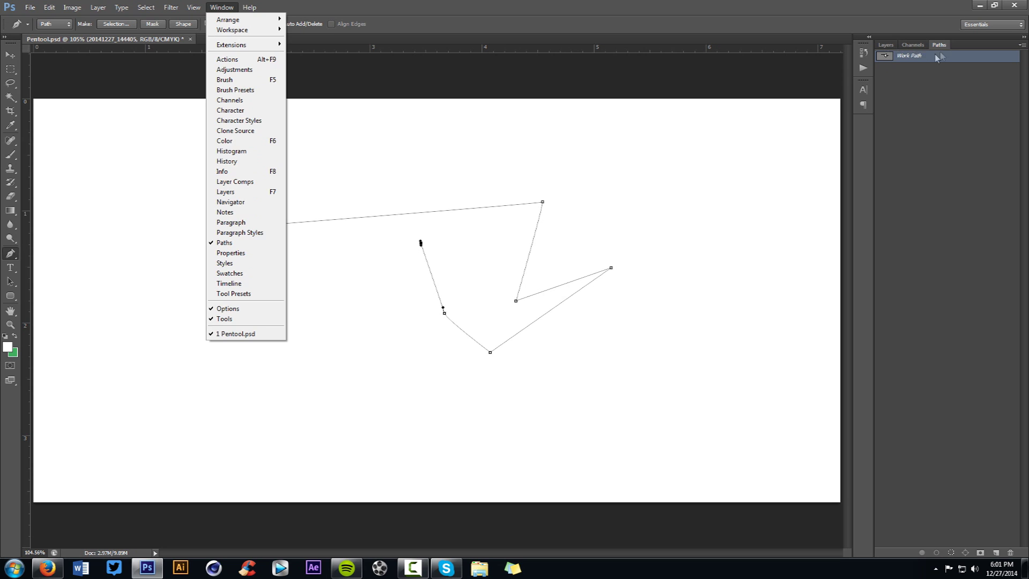
click(885, 45)
drag(367, 288, 364, 293)
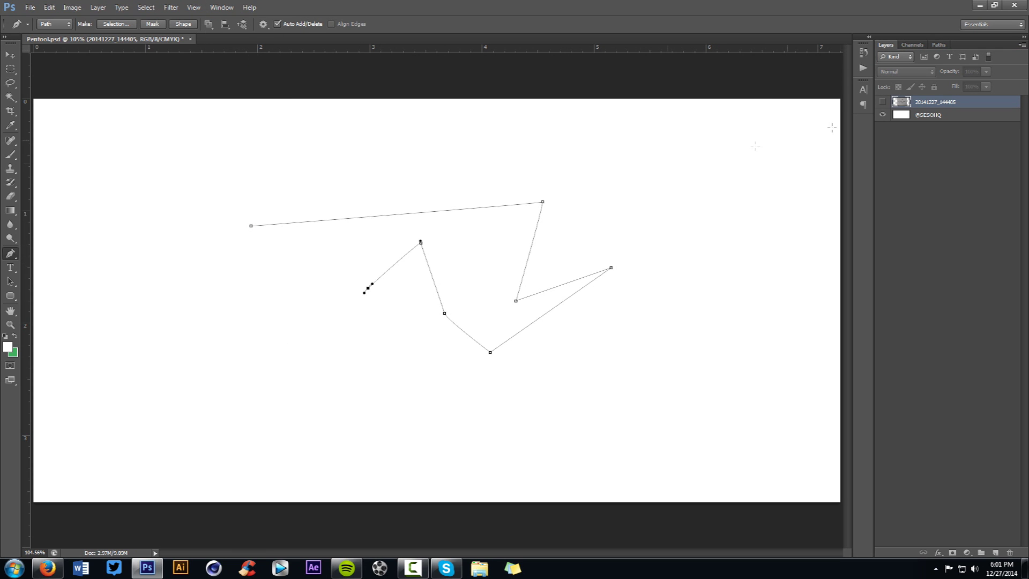
click(938, 44)
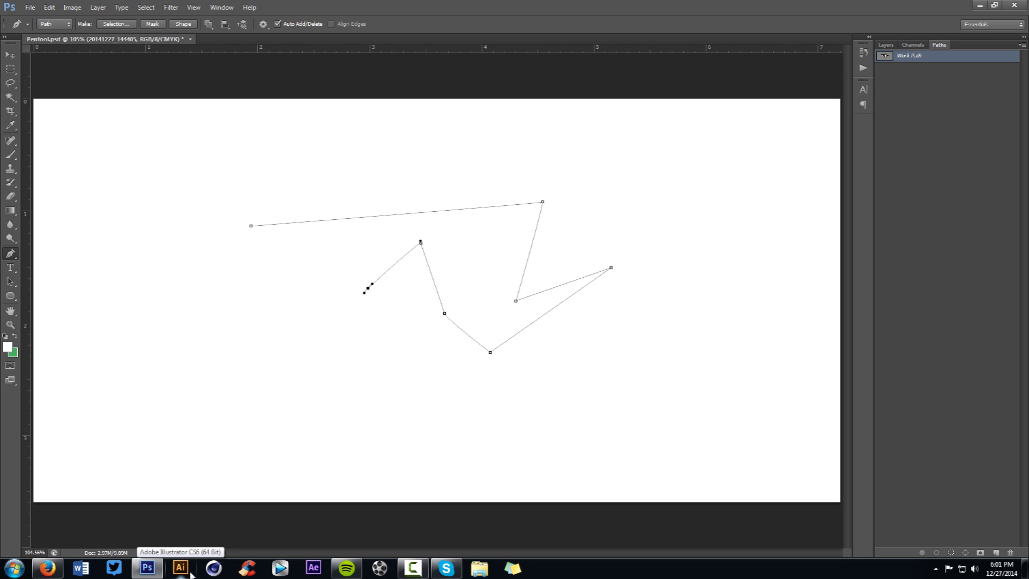
Step: Extend the practice path with two short segments and a curved anchor toward the lower left of the canvas
click(885, 45)
click(317, 291)
click(294, 279)
drag(244, 384, 321, 426)
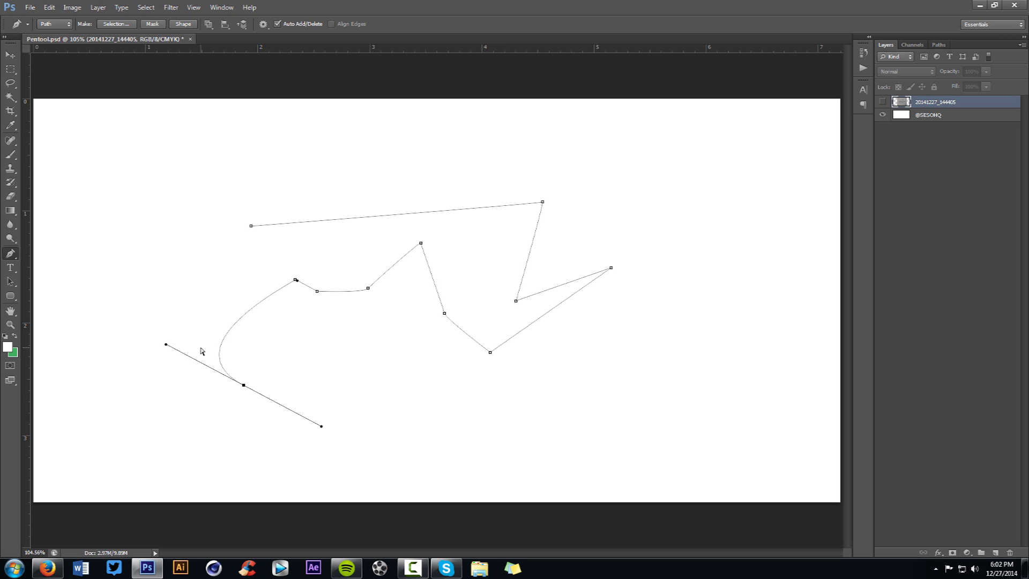
Step: Reposition the last curved anchor and adjust its direction handles to make the arc rounder
drag(167, 345, 247, 301)
mouse_move(245, 386)
mouse_down()
mouse_move(256, 354)
mouse_move(235, 371)
mouse_up()
mouse_move(236, 289)
mouse_down()
mouse_move(204, 295)
mouse_move(220, 298)
mouse_up()
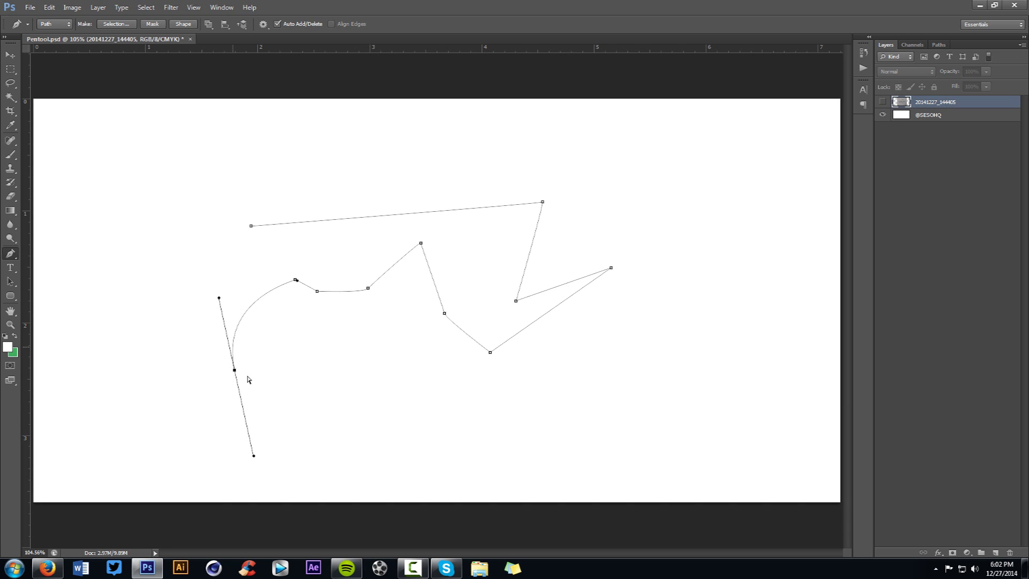
drag(256, 456, 263, 422)
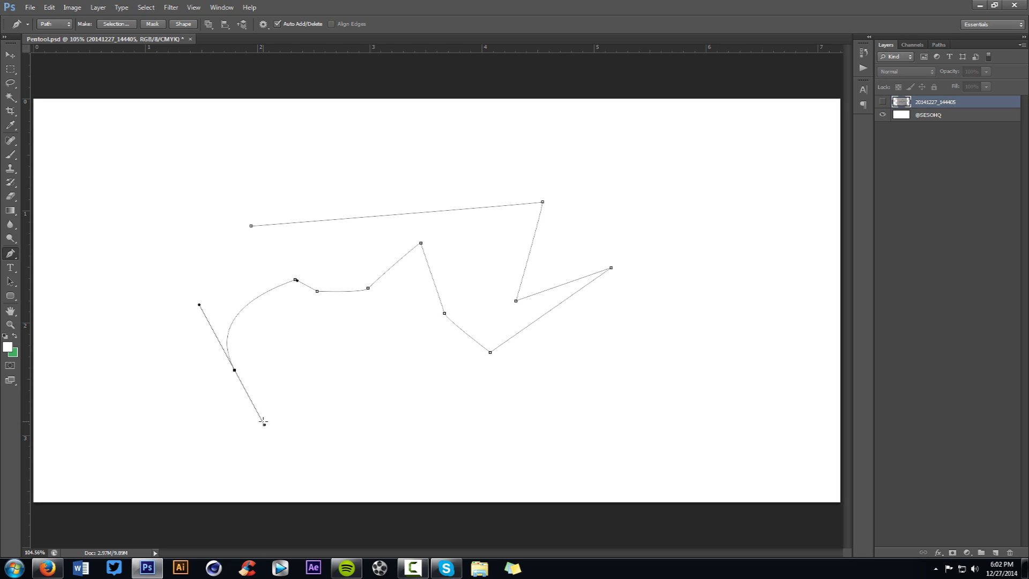
mouse_move(265, 425)
mouse_down()
mouse_move(249, 408)
mouse_move(247, 456)
mouse_move(276, 452)
mouse_move(267, 440)
mouse_up()
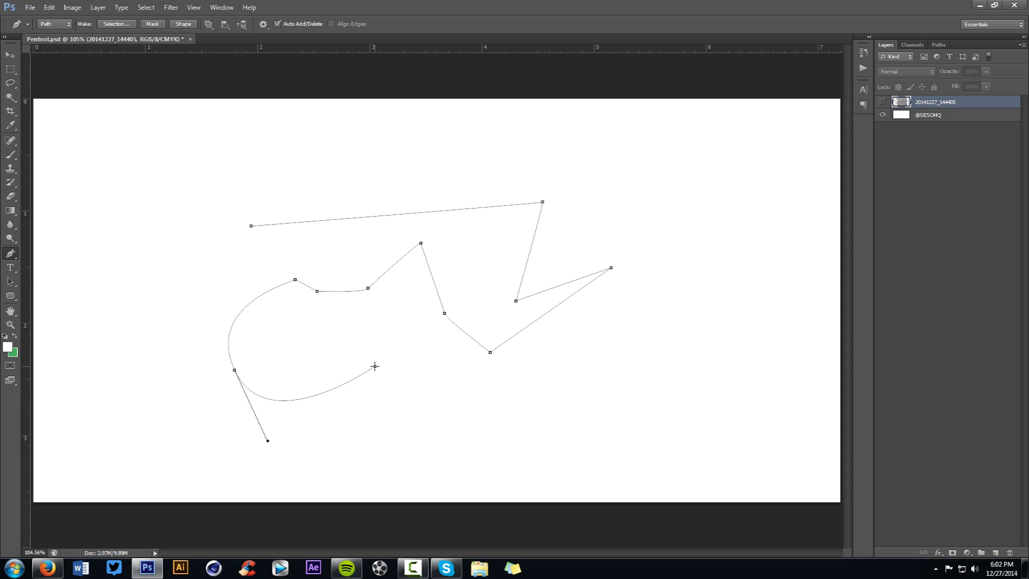
Step: Shorten the outgoing handle of the curved anchor and continue the path with another smooth point on its right
key(alt)
drag(268, 443, 242, 384)
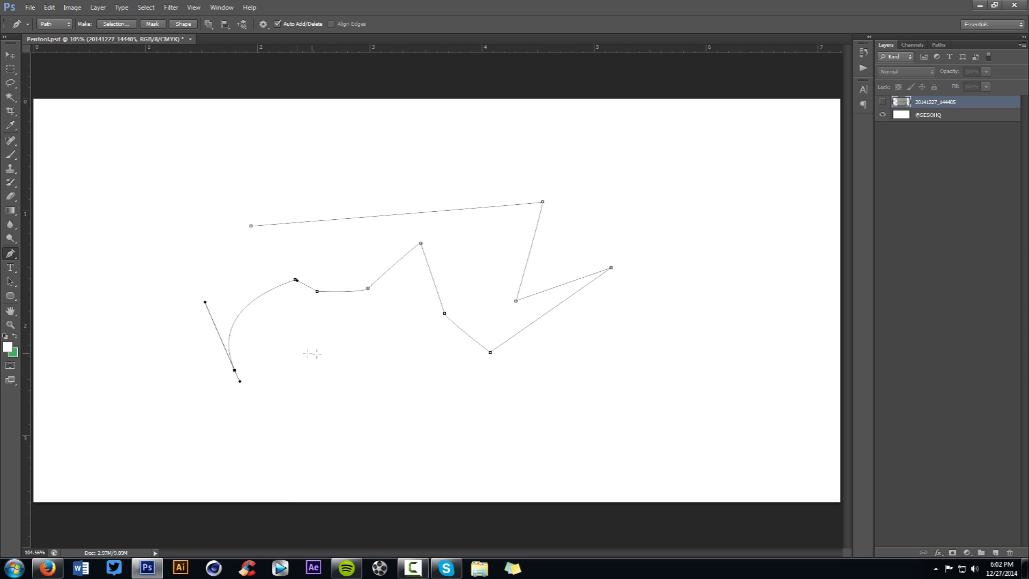
drag(346, 361, 364, 343)
mouse_move(243, 385)
mouse_down()
mouse_move(273, 438)
mouse_move(252, 389)
mouse_move(214, 382)
mouse_move(258, 390)
mouse_up()
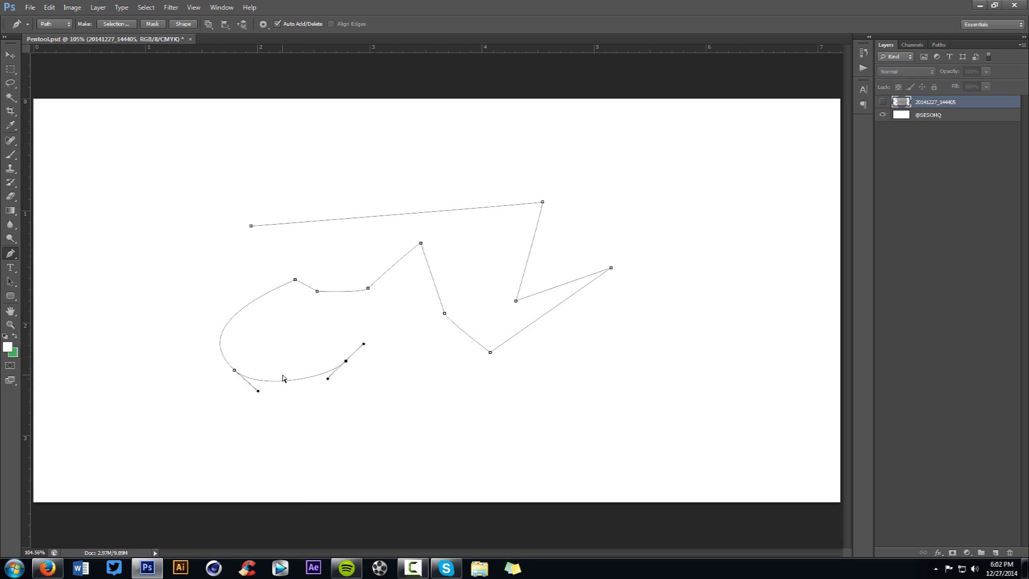
Step: Delete the practice path and draw a closed five-corner path with a straight horizontal upper edge
right_click(348, 334)
click(375, 352)
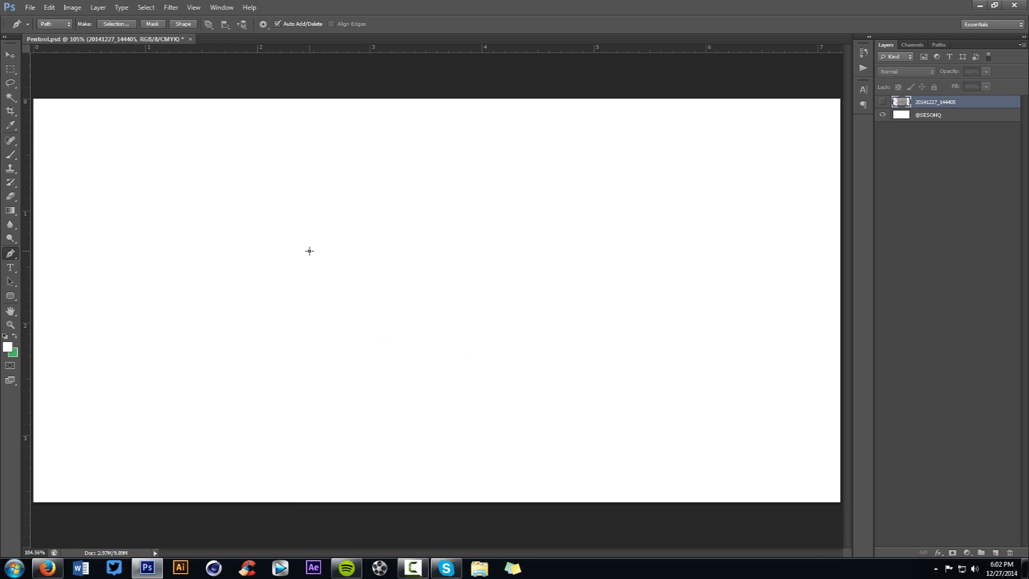
shift+click(606, 260)
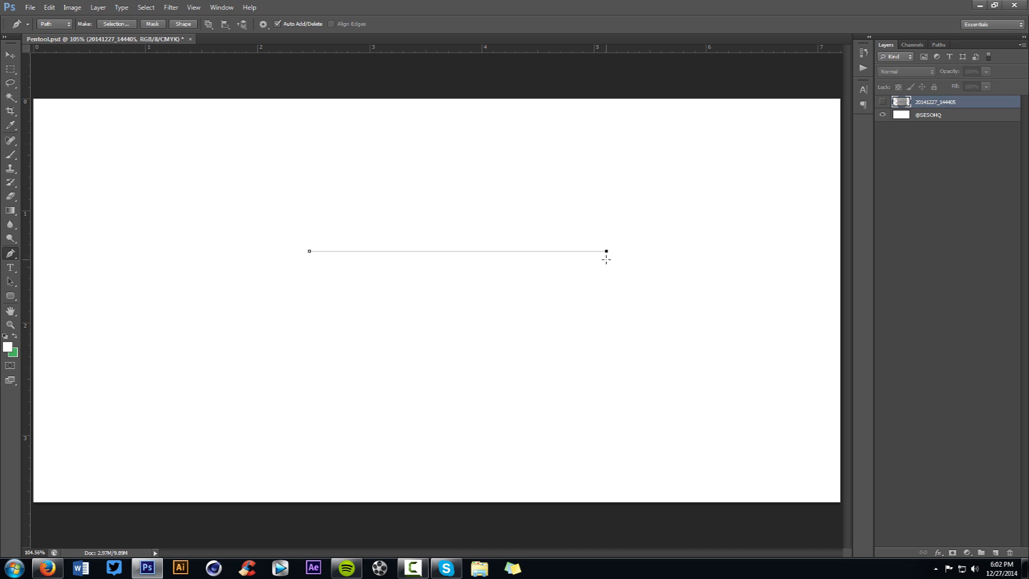
right_click(542, 218)
click(498, 331)
click(539, 345)
click(445, 313)
click(426, 279)
click(310, 251)
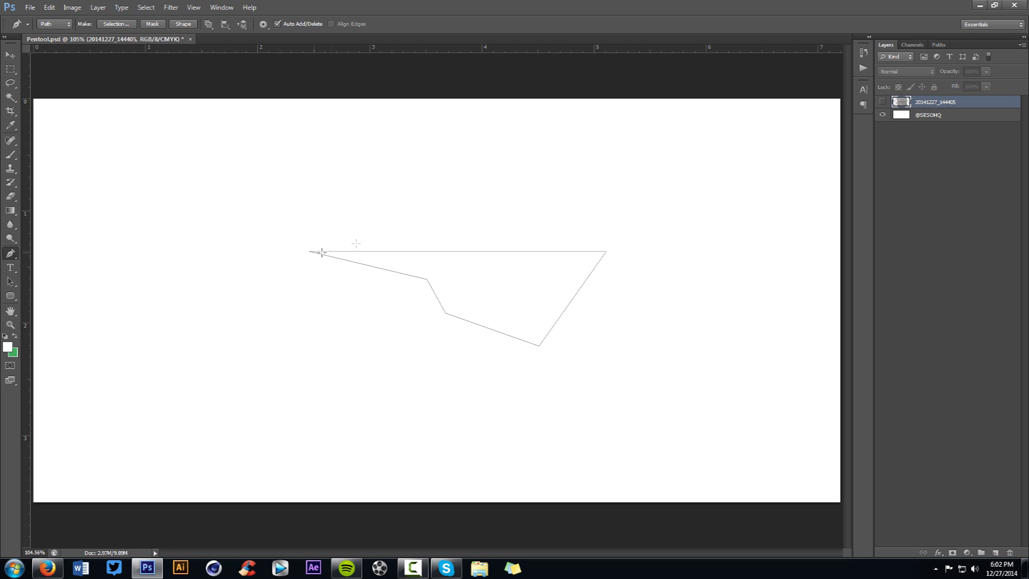
Step: Add a new layer and fill the closed path with green
right_click(498, 199)
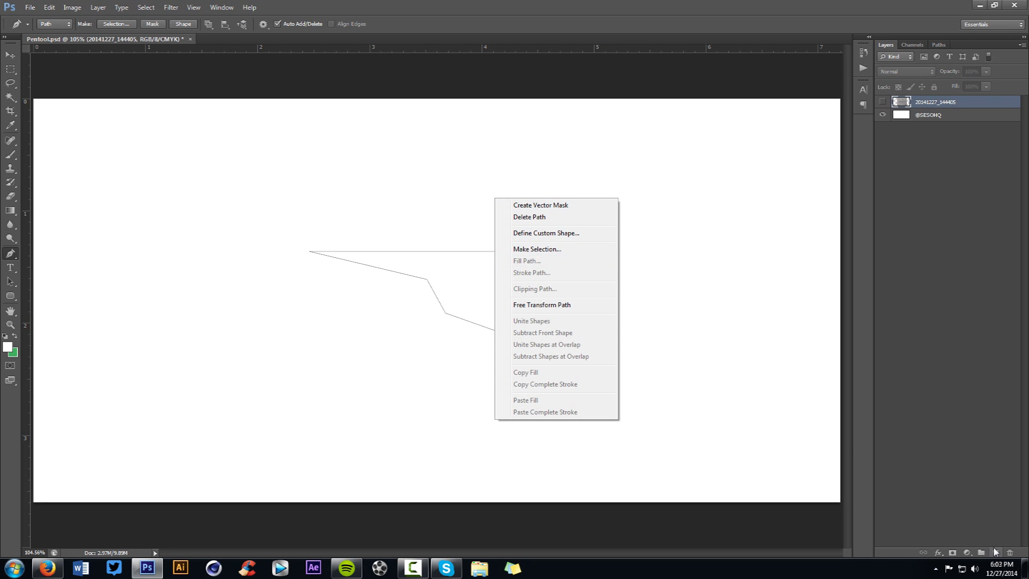
click(995, 552)
click(994, 551)
right_click(636, 250)
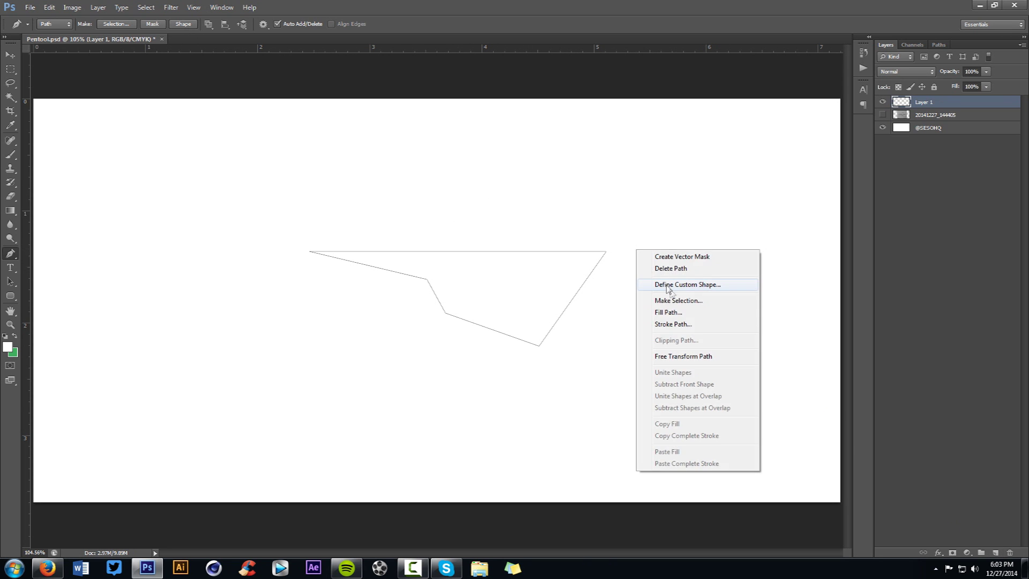
click(667, 312)
click(517, 229)
click(515, 258)
click(611, 221)
click(590, 222)
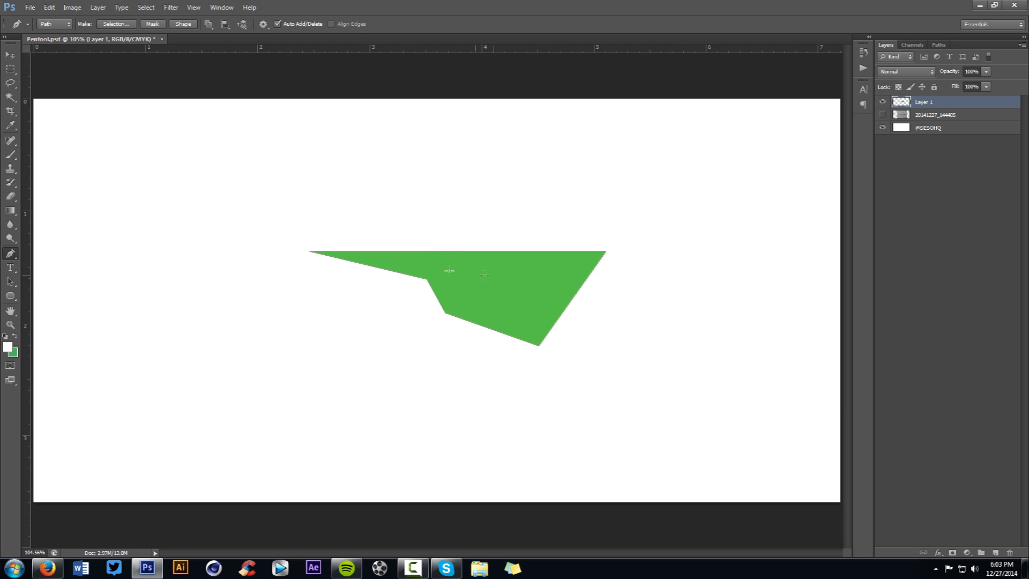
Step: Examine the Pen tool's path operation, alignment and arrangement options
right_click(455, 172)
click(687, 227)
click(209, 24)
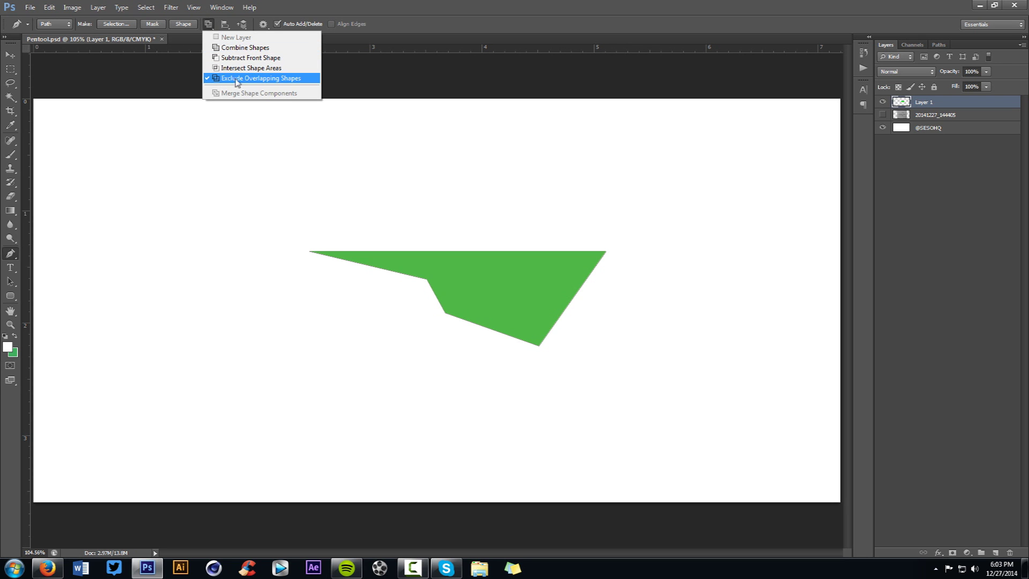
click(260, 78)
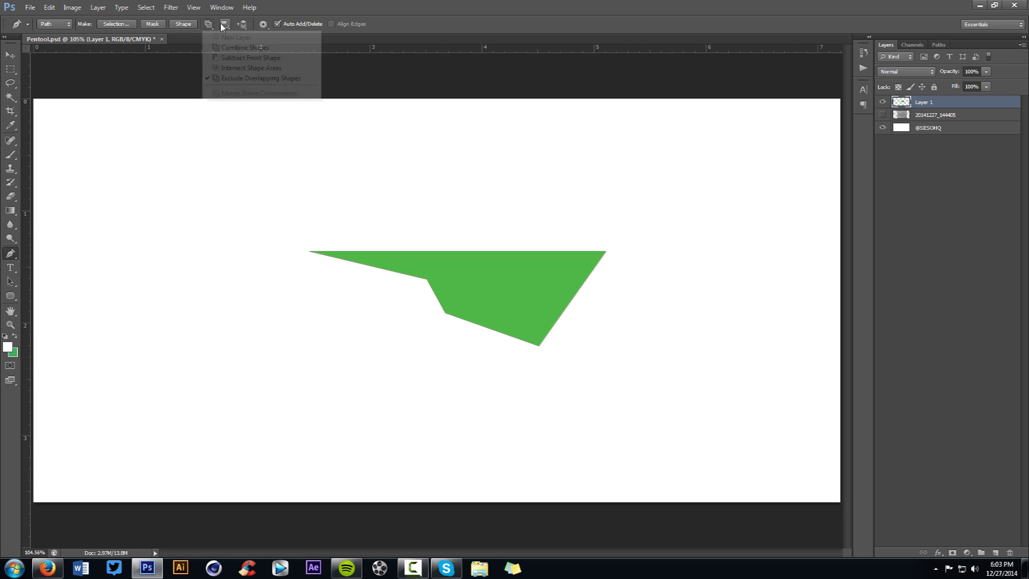
click(224, 24)
click(241, 132)
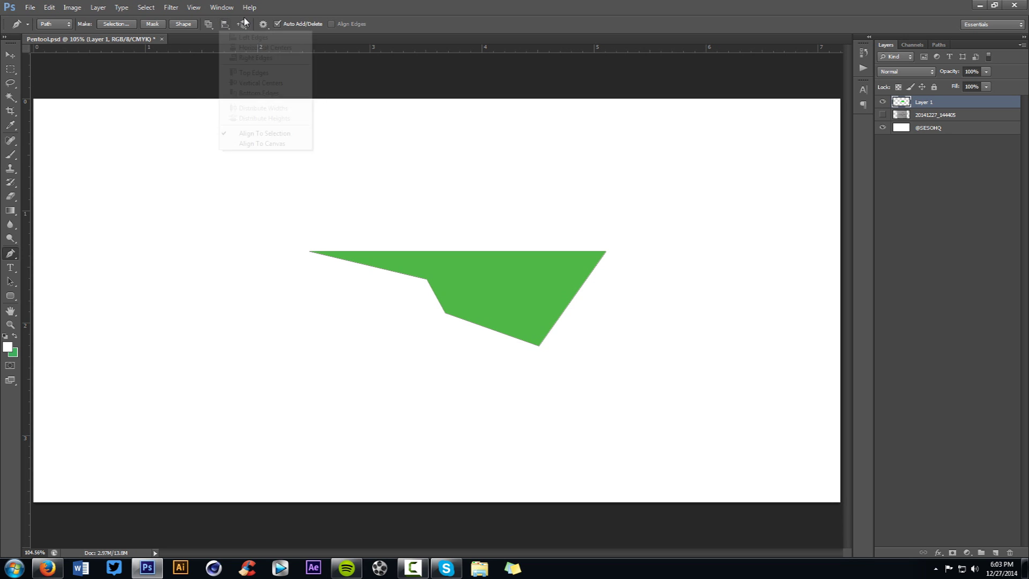
click(243, 24)
click(262, 25)
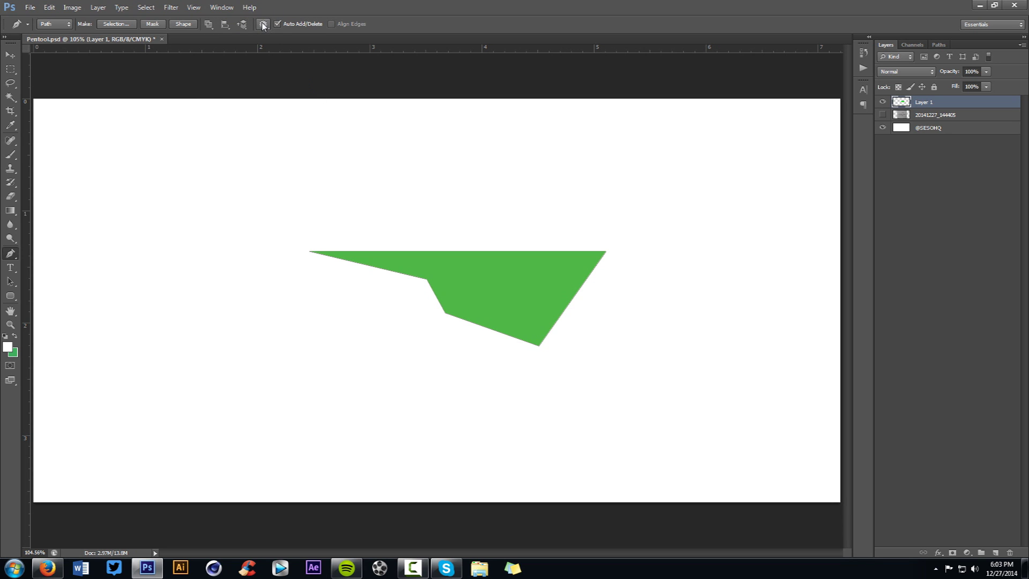
click(263, 24)
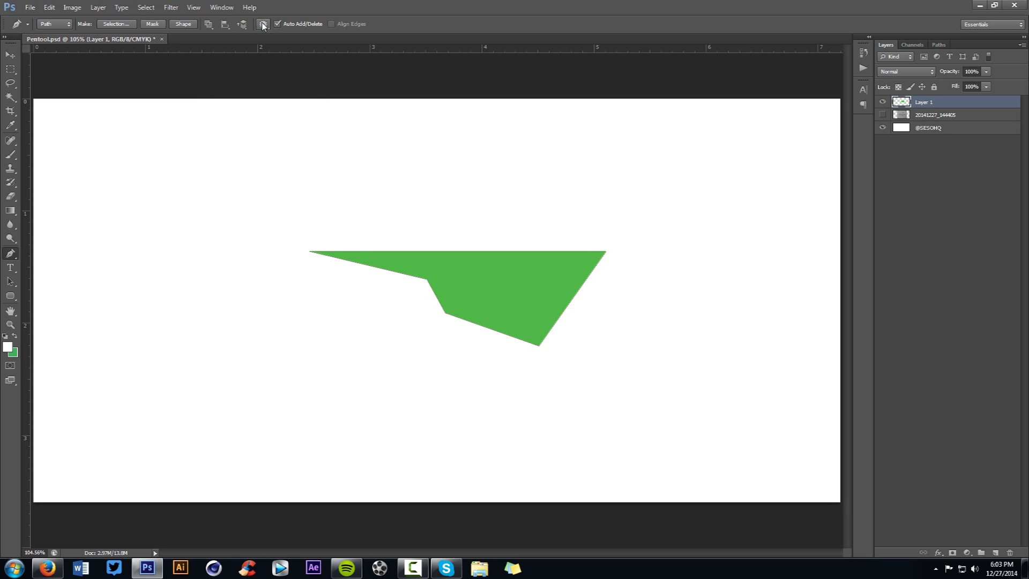
Step: Delete the practice path and the layer with the green shape
right_click(475, 212)
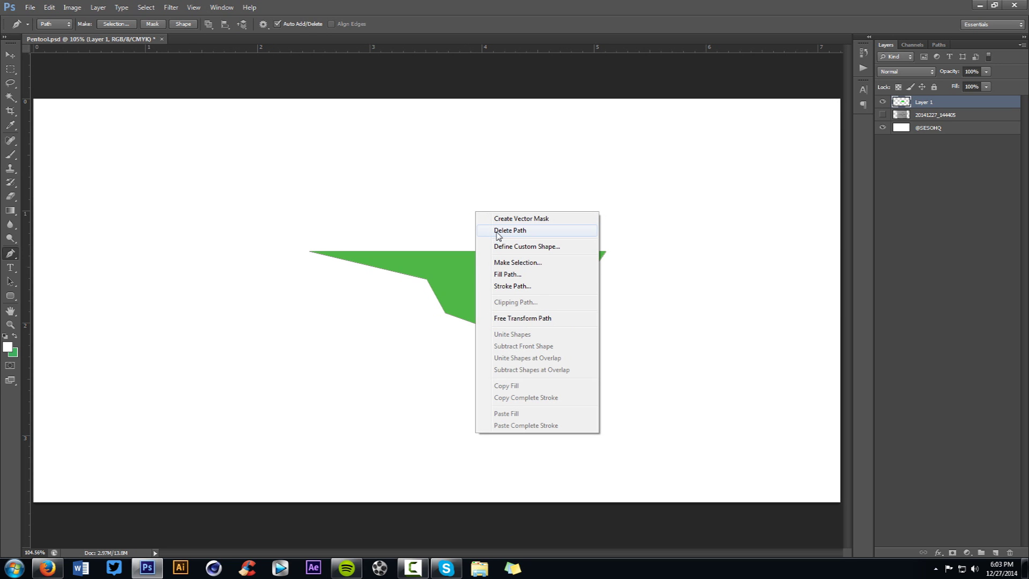
click(497, 231)
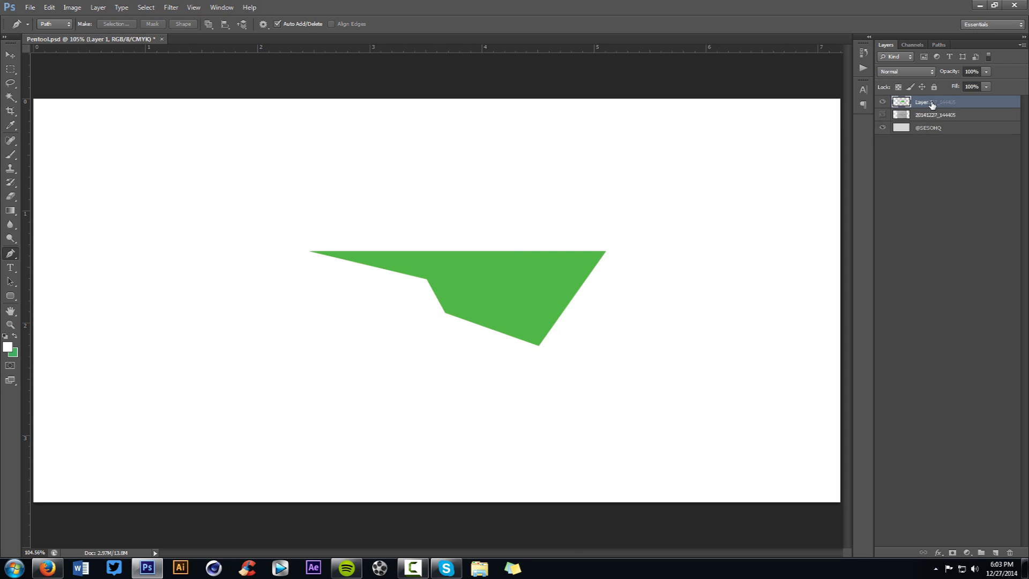
key(Delete)
Step: Show the sketch layer again and place a vertical guide along the drawing's dashed centre line
key(v)
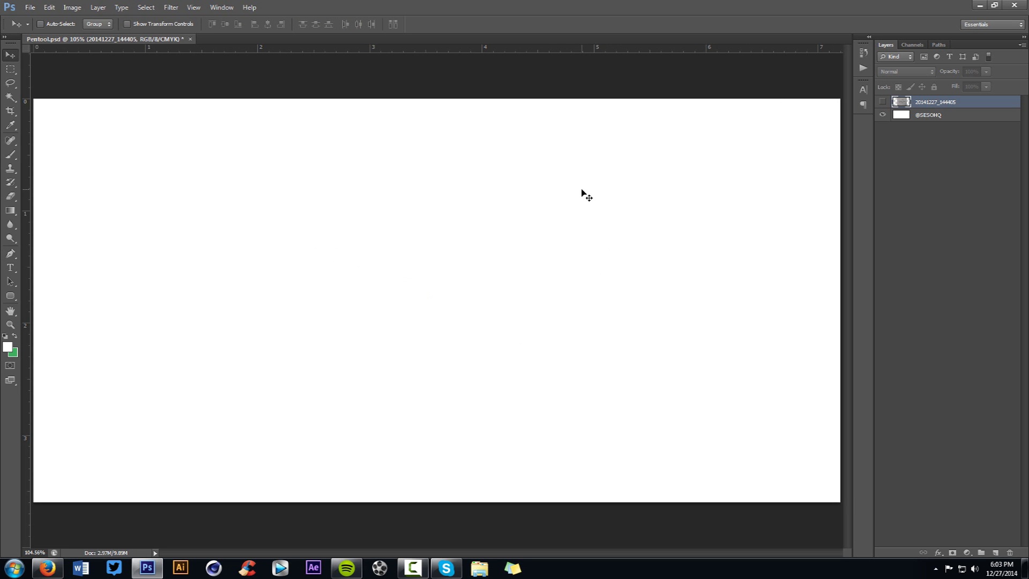
click(880, 104)
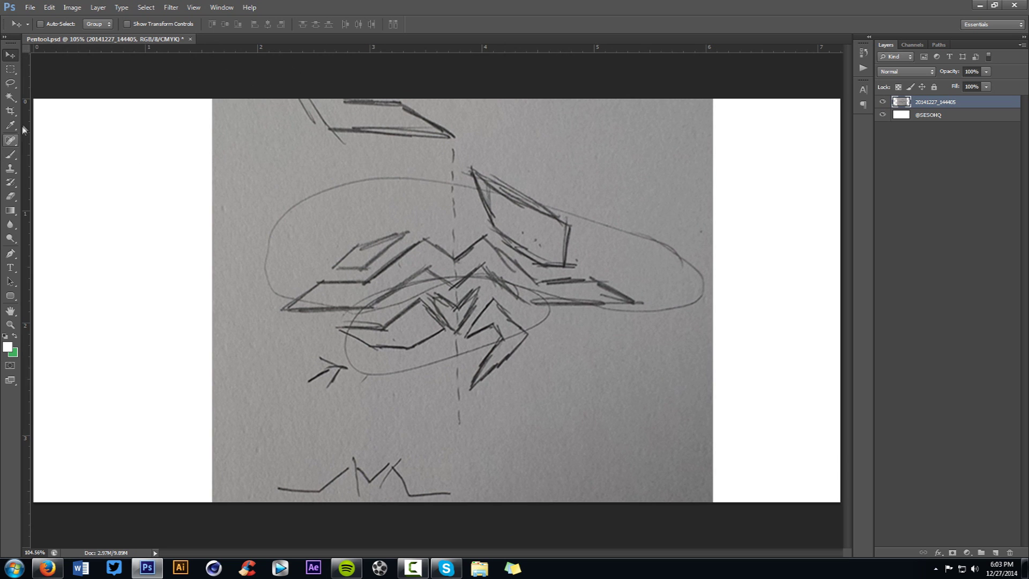
drag(27, 119, 458, 142)
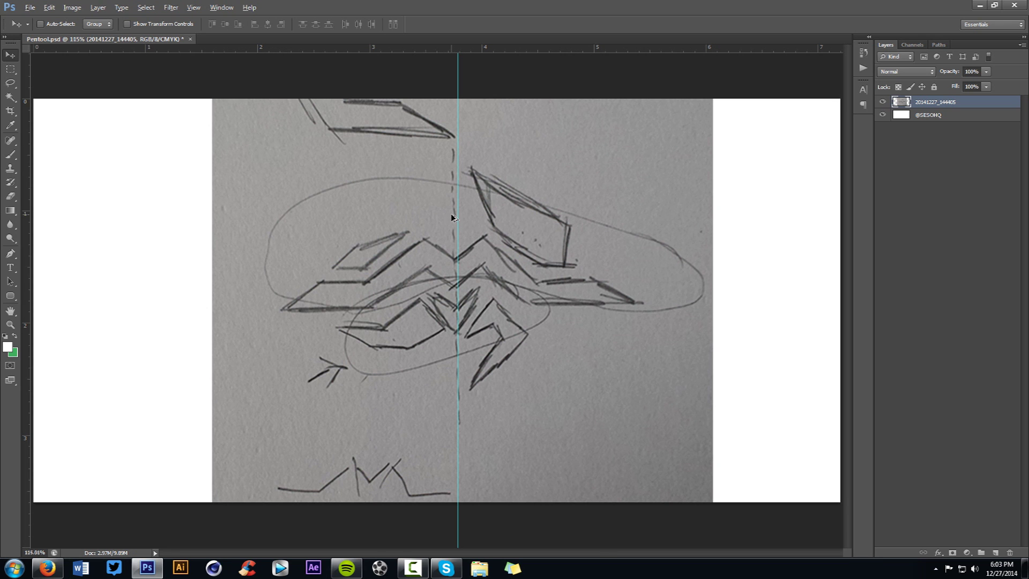
Step: Trace the small sliver beside the centre guide and the larger hooked shape next to it as closed Pen tool paths
scroll(450, 214, up, 3)
scroll(483, 230, down, 2)
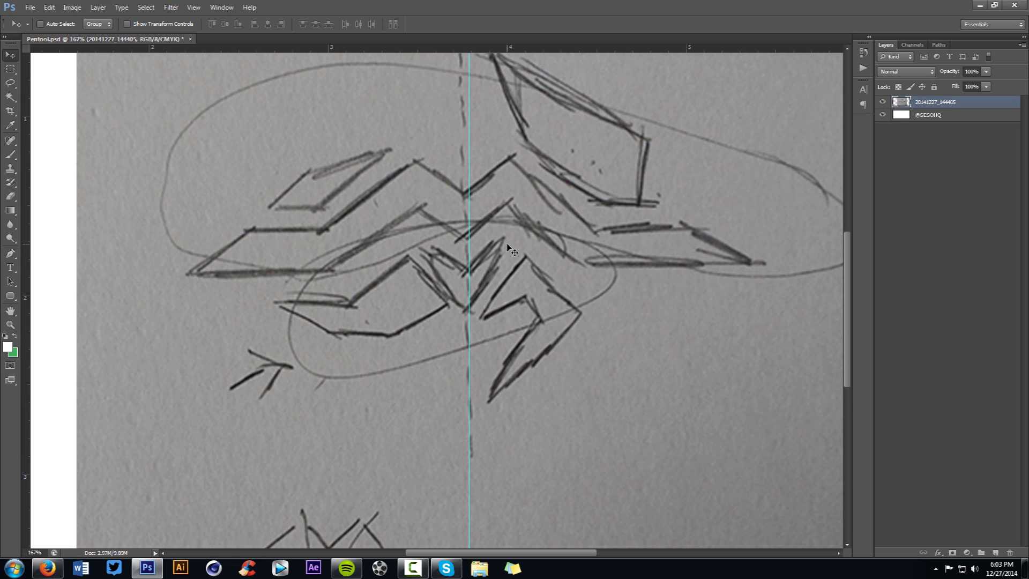
key(p)
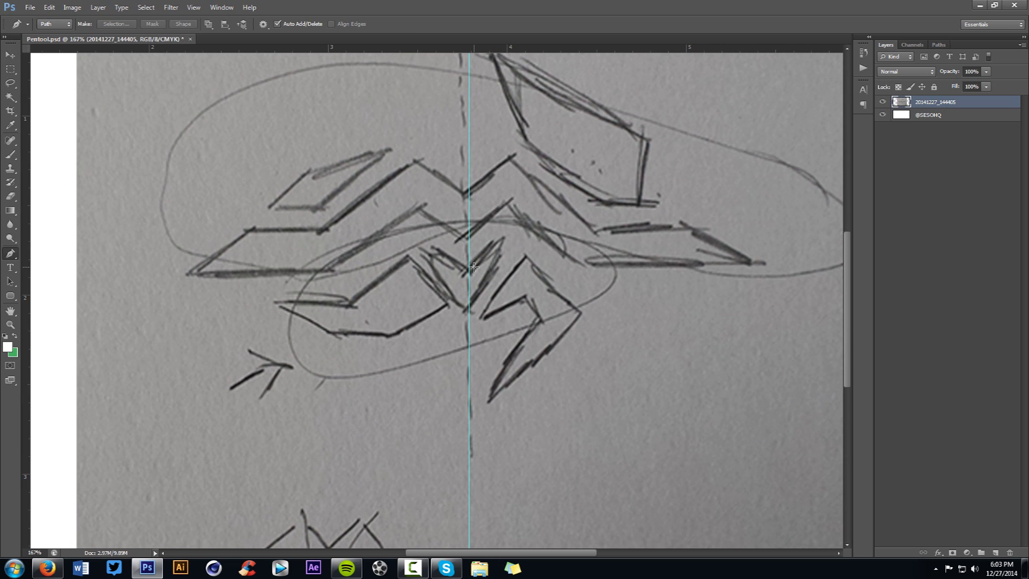
click(470, 269)
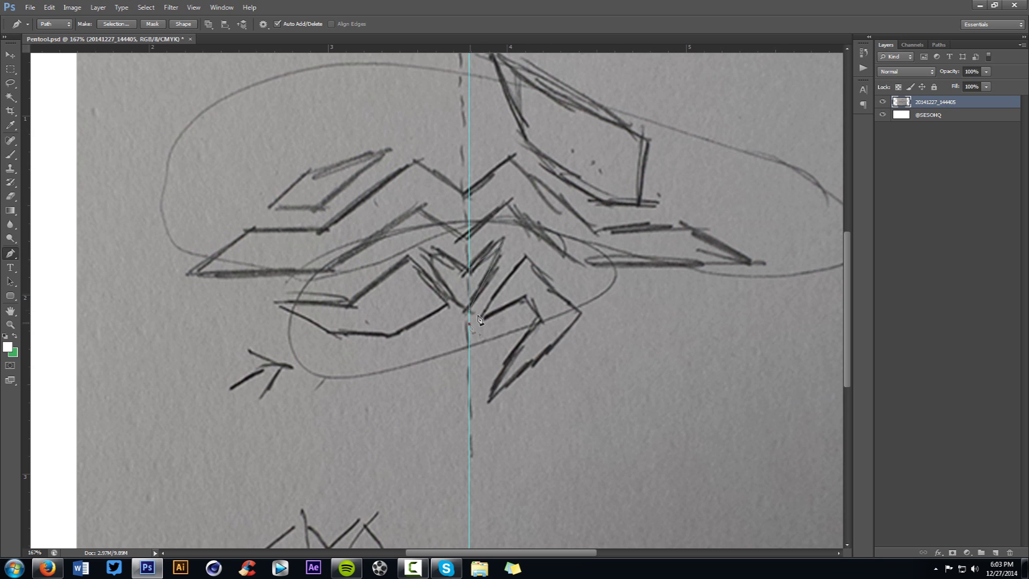
click(512, 246)
click(581, 313)
click(469, 426)
click(539, 319)
key(Escape)
Step: Hide the sketch layer and reshape the hook's inner outline, adding an anchor near its lower end so the edge parallels the outer one
click(881, 101)
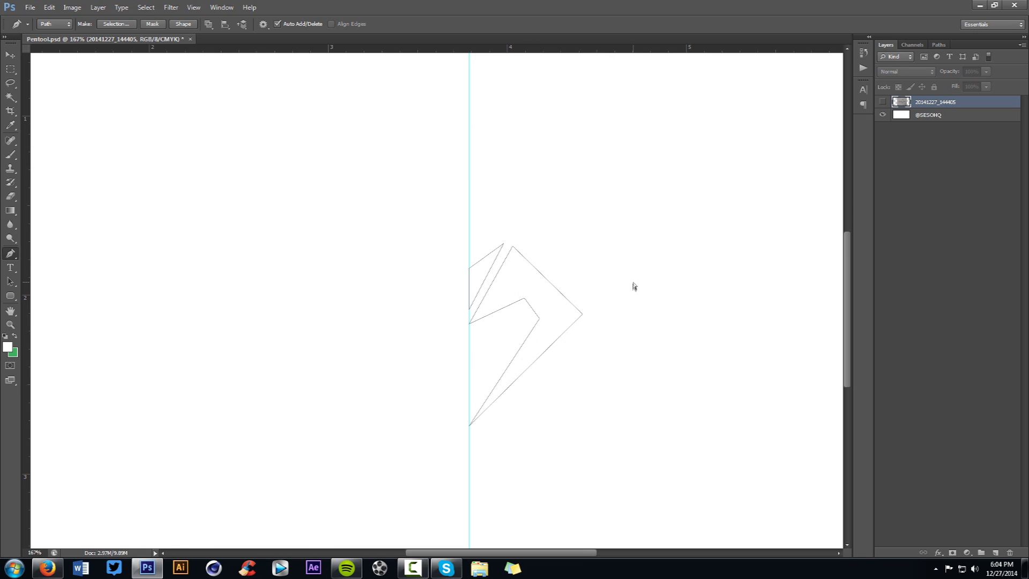
drag(524, 298, 515, 294)
ctrl+click(542, 323)
ctrl+click(539, 319)
click(500, 380)
mouse_move(500, 379)
mouse_down()
mouse_move(509, 364)
mouse_move(506, 374)
mouse_move(489, 365)
mouse_up()
alt+click(489, 364)
mouse_move(490, 364)
mouse_down()
mouse_move(498, 368)
mouse_move(486, 379)
mouse_up()
ctrl+click(512, 373)
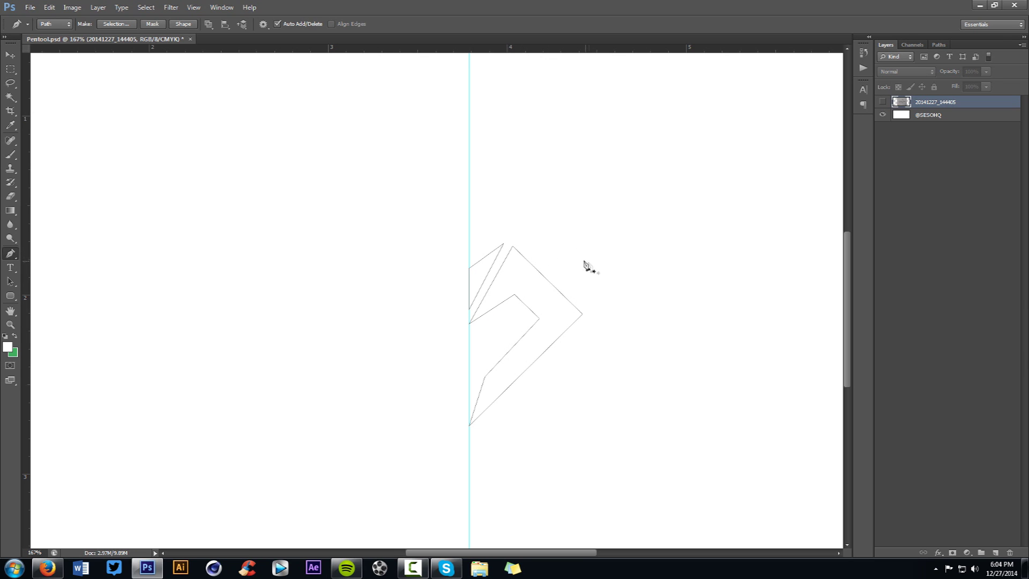
Step: Shift the hook's bottom tip slightly right of the centre guide and fine-tune the two inner corner anchors
ctrl+click(470, 426)
key(Right)
key(Right)
key(Right)
key(Right)
key(Right)
key(Right)
key(Right)
drag(488, 436, 476, 405)
mouse_move(514, 295)
mouse_down()
mouse_move(541, 317)
mouse_move(517, 292)
mouse_up()
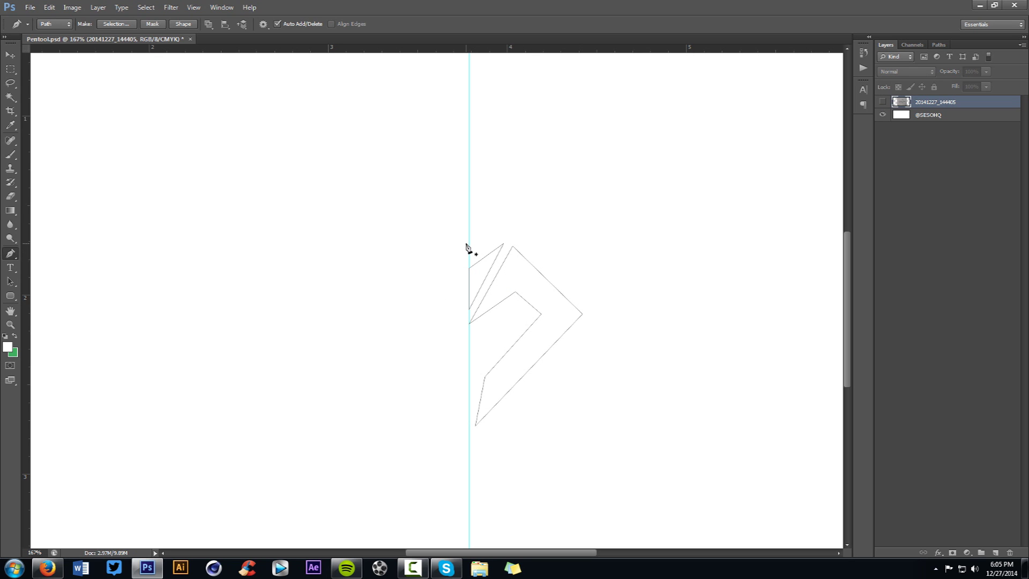
Step: Add guides through the hook's outer right and upper corners and align the matching inner corner anchors to them
drag(407, 50, 545, 321)
key(Down)
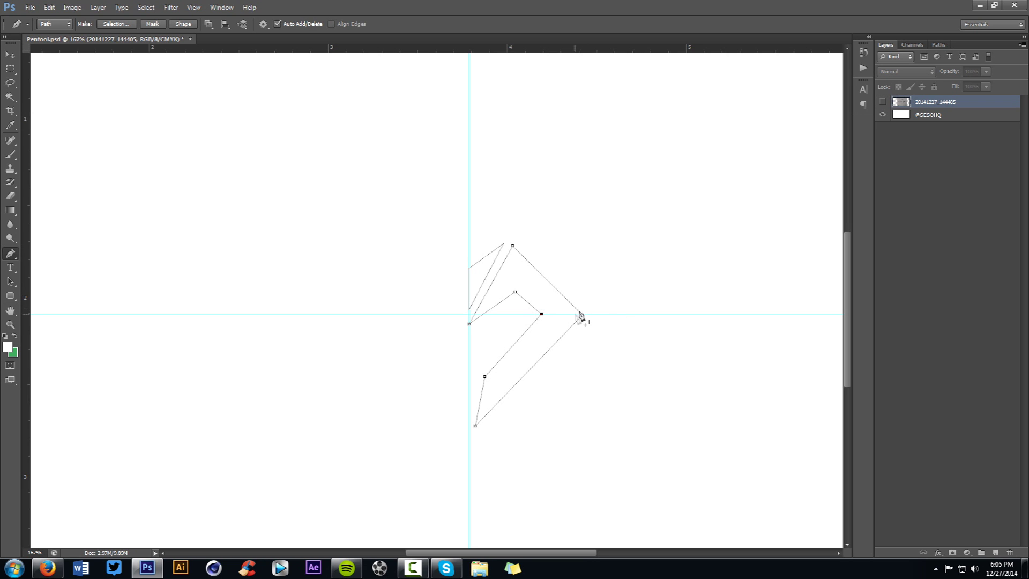
ctrl+click(611, 304)
ctrl+click(508, 258)
drag(26, 250, 513, 256)
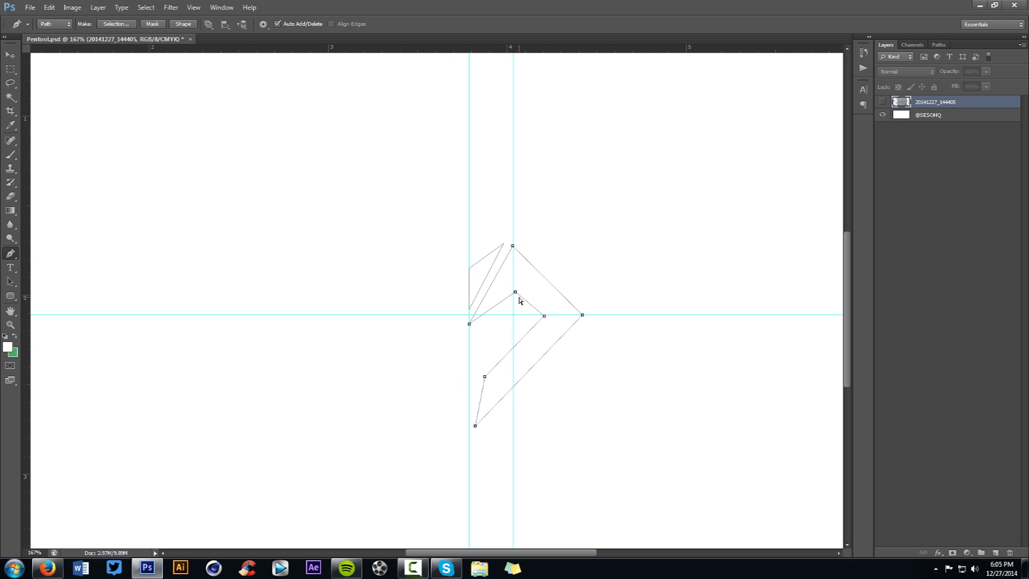
drag(515, 293, 514, 290)
ctrl+click(474, 365)
Step: Remove all guides from the canvas, including the centre guide
drag(513, 291, 135, 283)
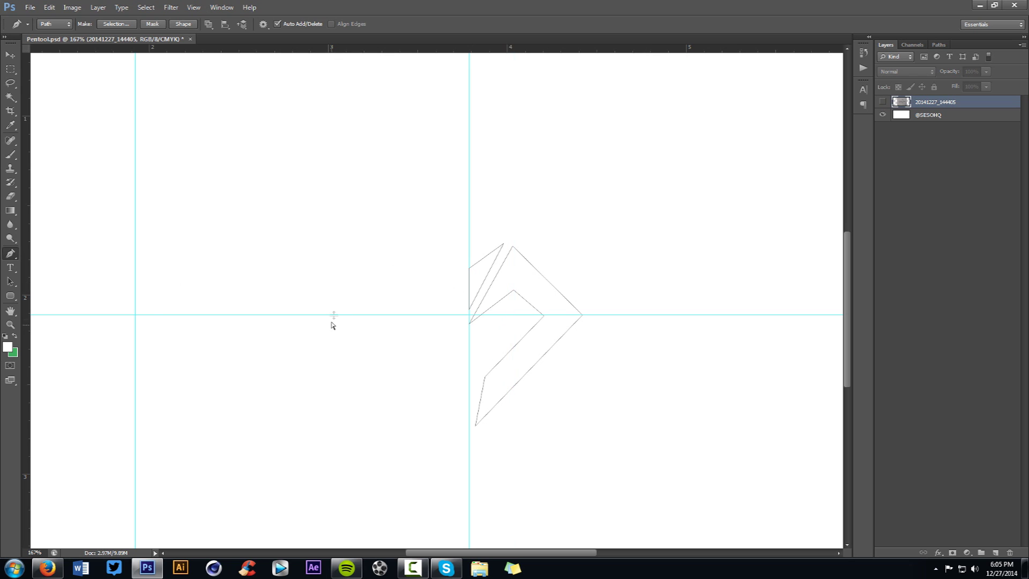
drag(336, 315, 415, 22)
drag(135, 160, 22, 161)
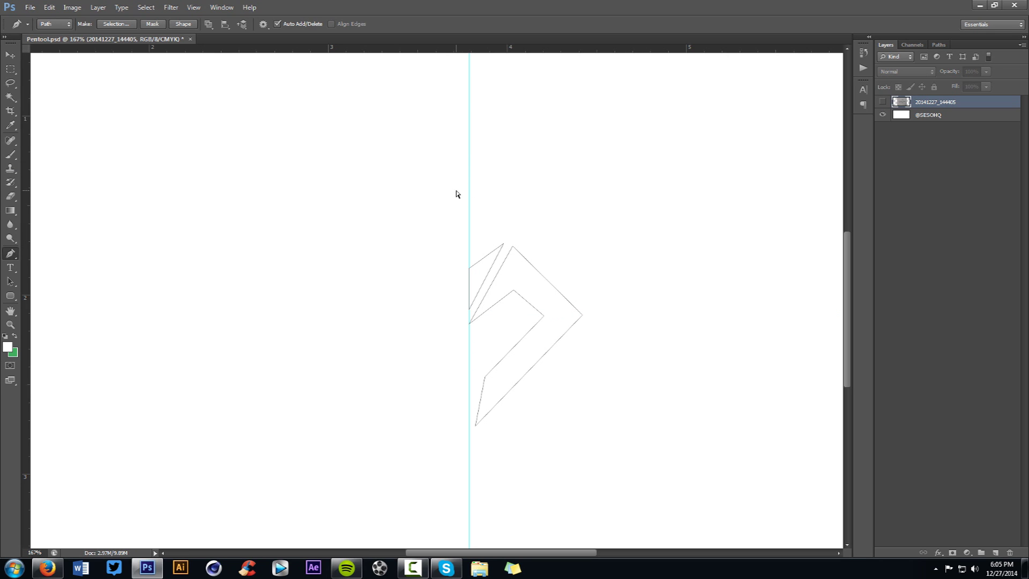
drag(470, 183, 24, 223)
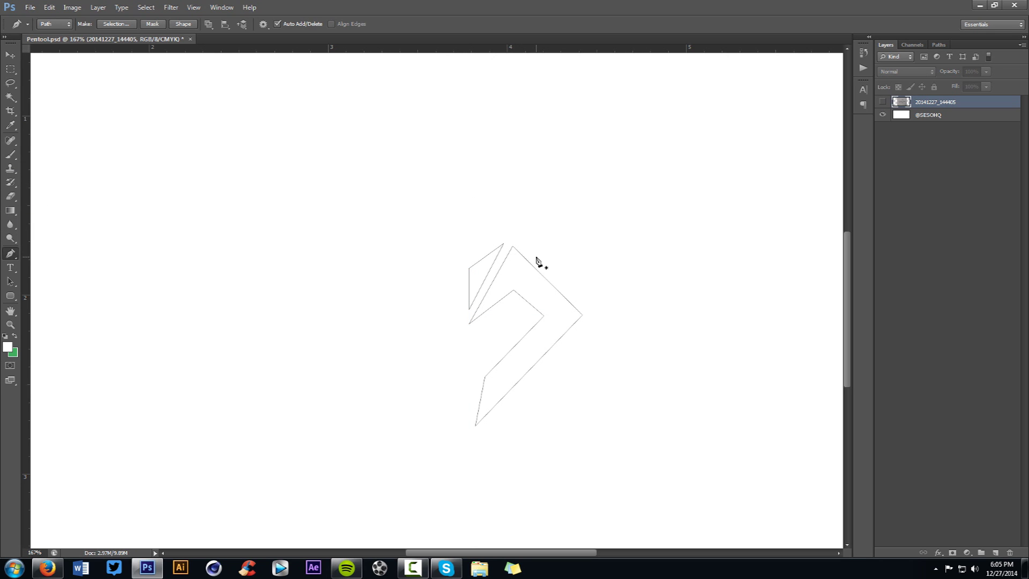
Step: Nudge the hook's inner right corner anchor slightly left and add a new layer for the fill
ctrl+click(544, 316)
key(Left)
key(Left)
key(Left)
key(Left)
click(994, 552)
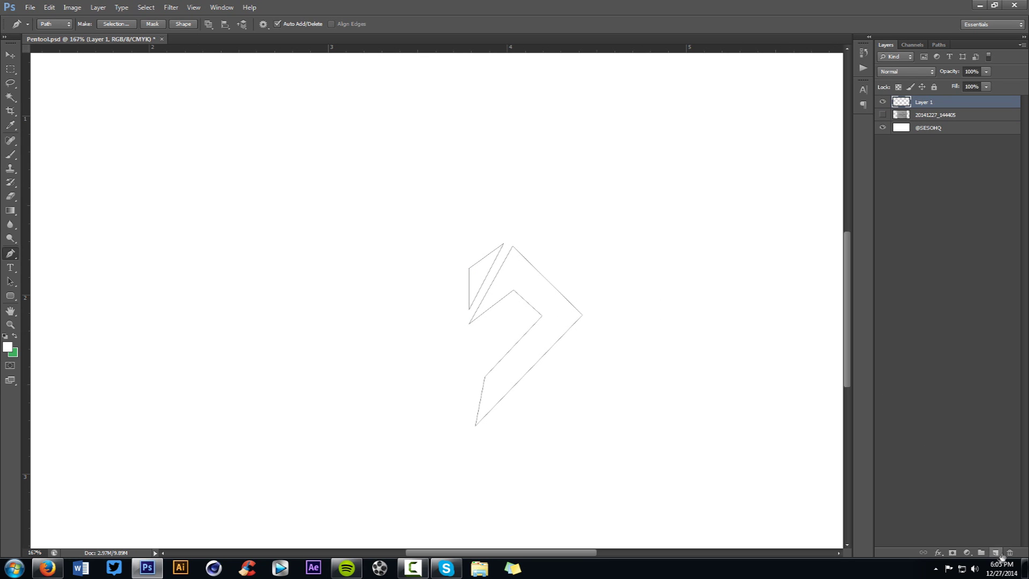
right_click(572, 231)
click(608, 293)
drag(549, 210, 683, 196)
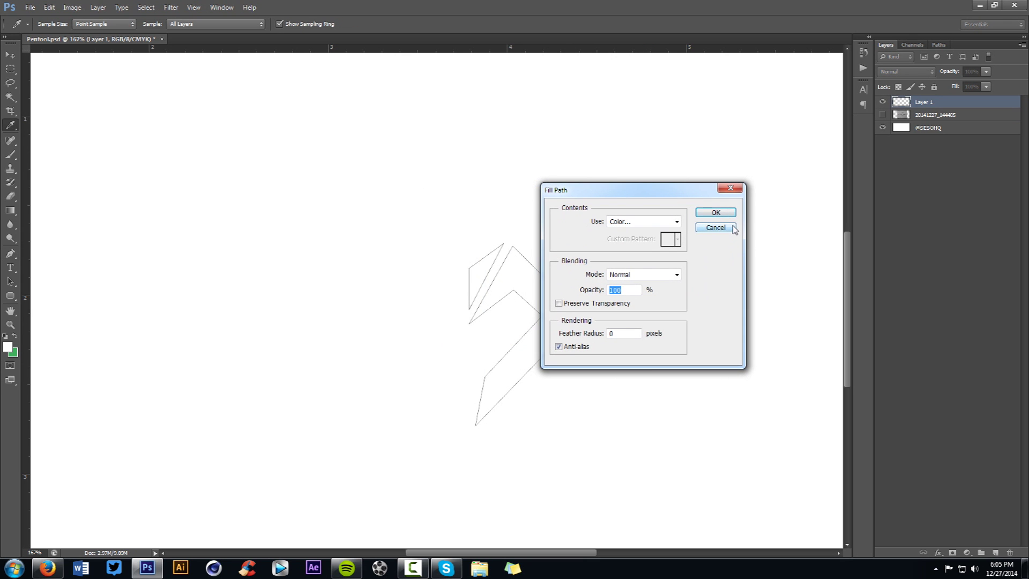
click(732, 230)
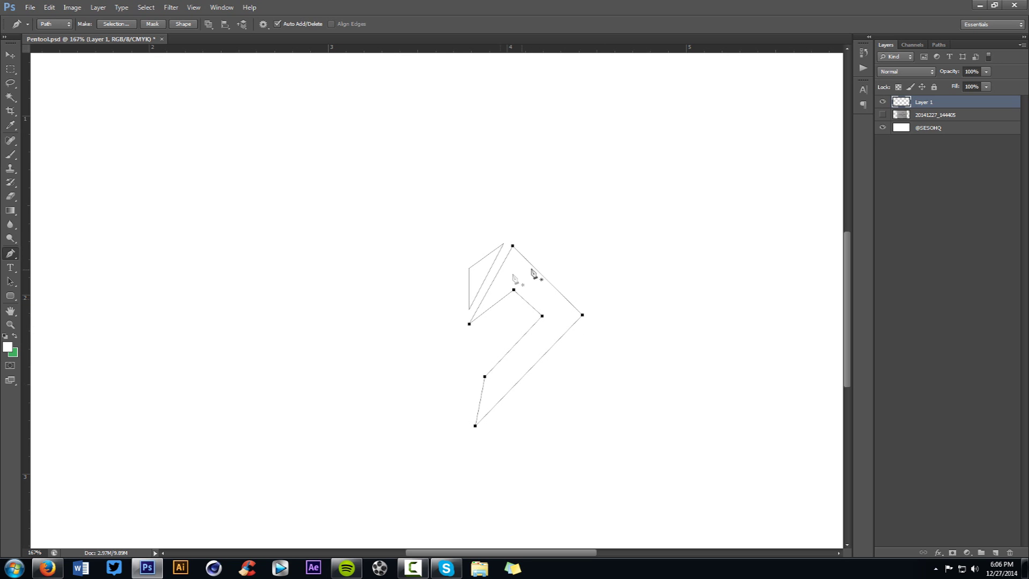
right_click(631, 226)
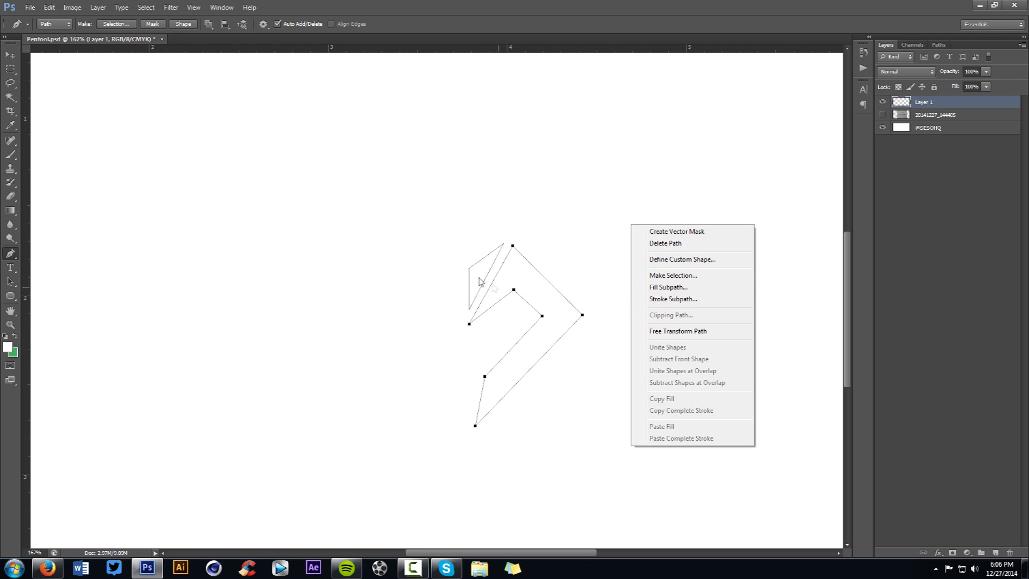
click(542, 233)
ctrl+click(564, 233)
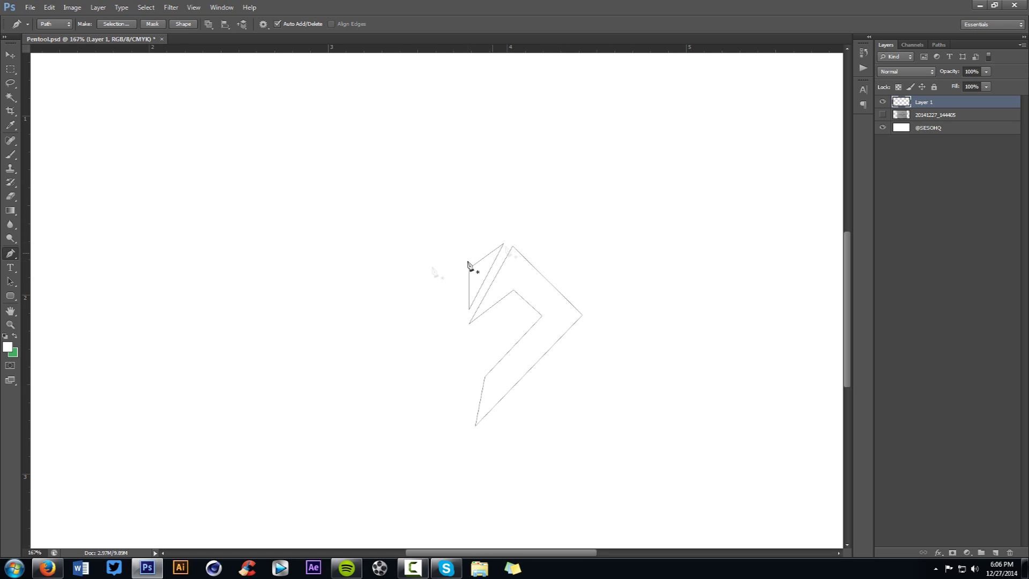
Step: Fill both paths on the new layer with the red colour #bb3434 at 100% opacity
right_click(678, 180)
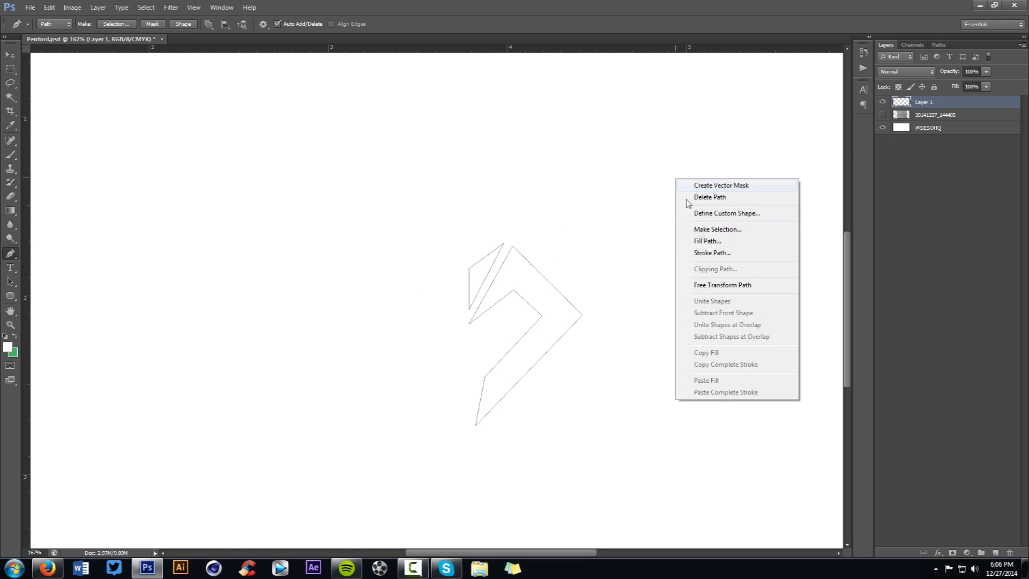
click(703, 246)
click(515, 245)
click(498, 260)
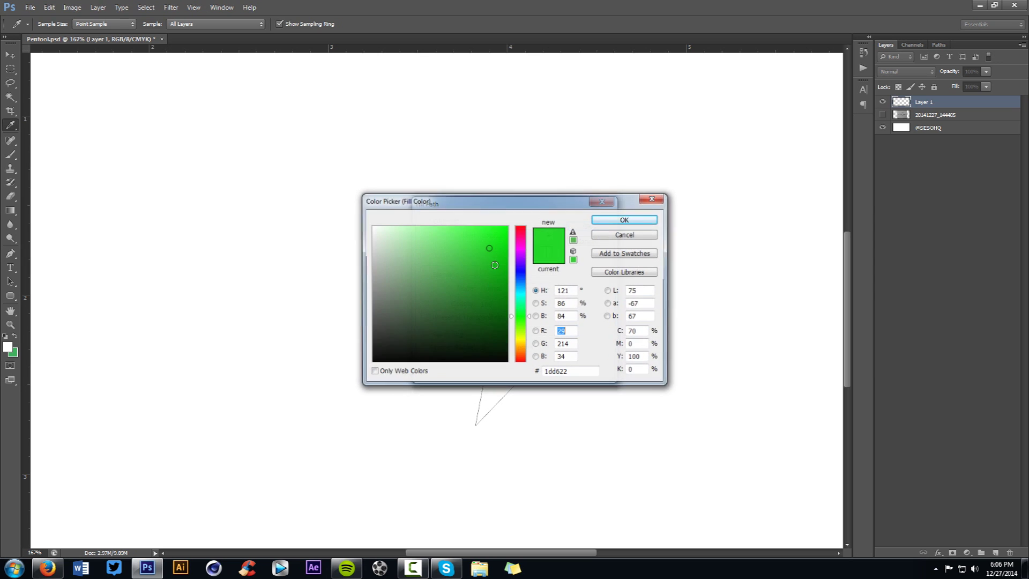
click(517, 355)
click(442, 312)
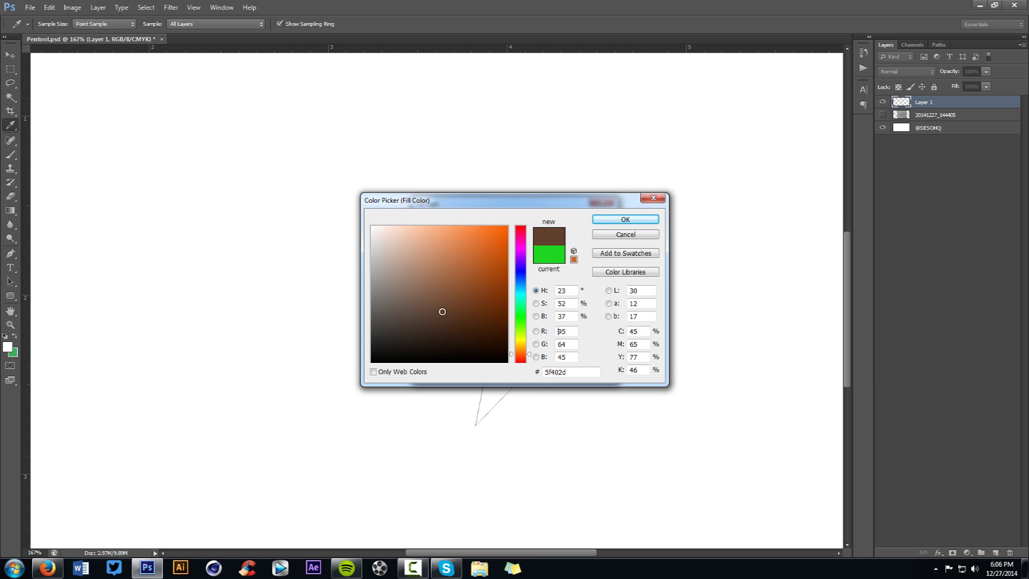
click(527, 363)
click(493, 273)
mouse_move(490, 260)
mouse_down()
mouse_move(471, 252)
mouse_move(471, 265)
mouse_up()
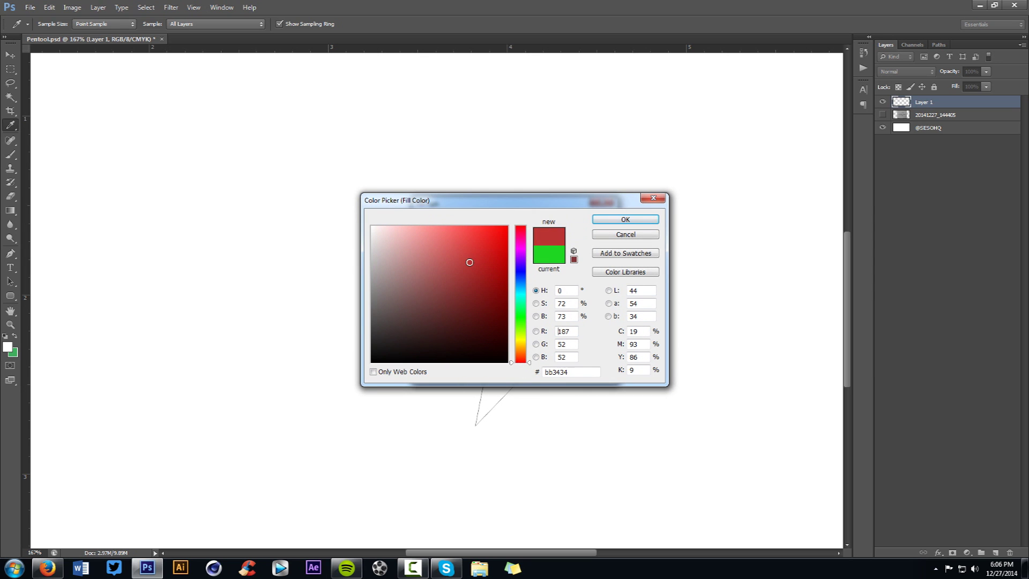
click(626, 218)
click(594, 226)
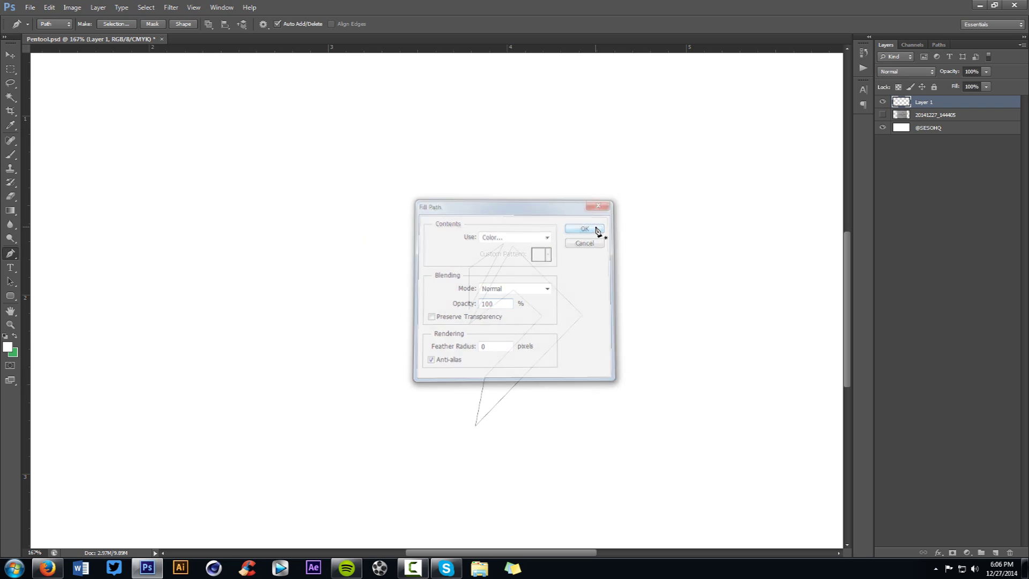
scroll(591, 236, down, 5)
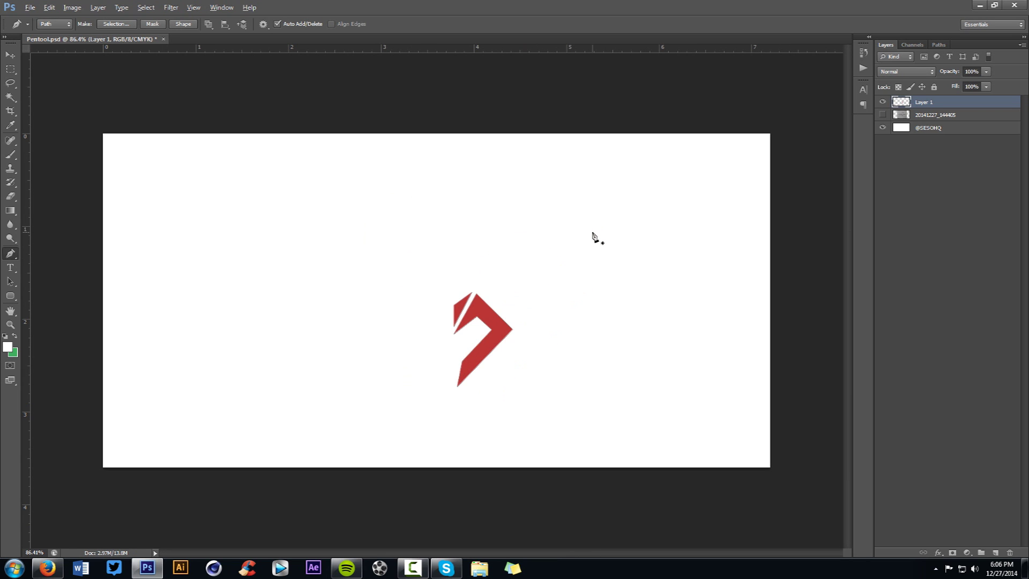
Step: Undo the red fill, then enlarge both paths together with Free Transform and position them near the canvas centre
key(ctrl+z)
drag(420, 275, 543, 427)
key(ctrl+t)
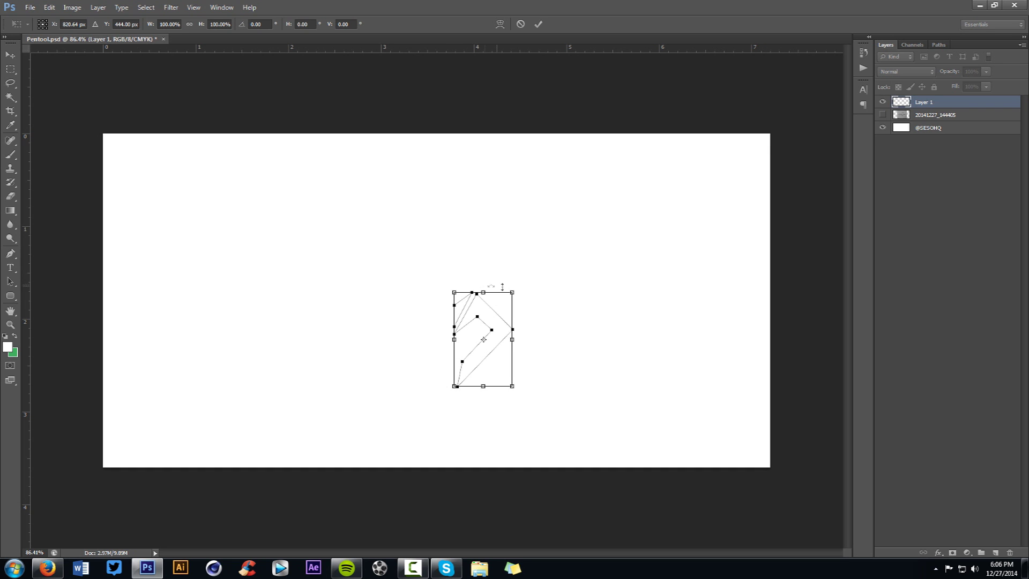
drag(514, 289, 548, 260)
drag(569, 241, 578, 229)
key(Return)
key(p)
drag(522, 286, 515, 293)
ctrl+click(556, 248)
Step: Fill the enlarged paths with the same red and delete the path
right_click(586, 257)
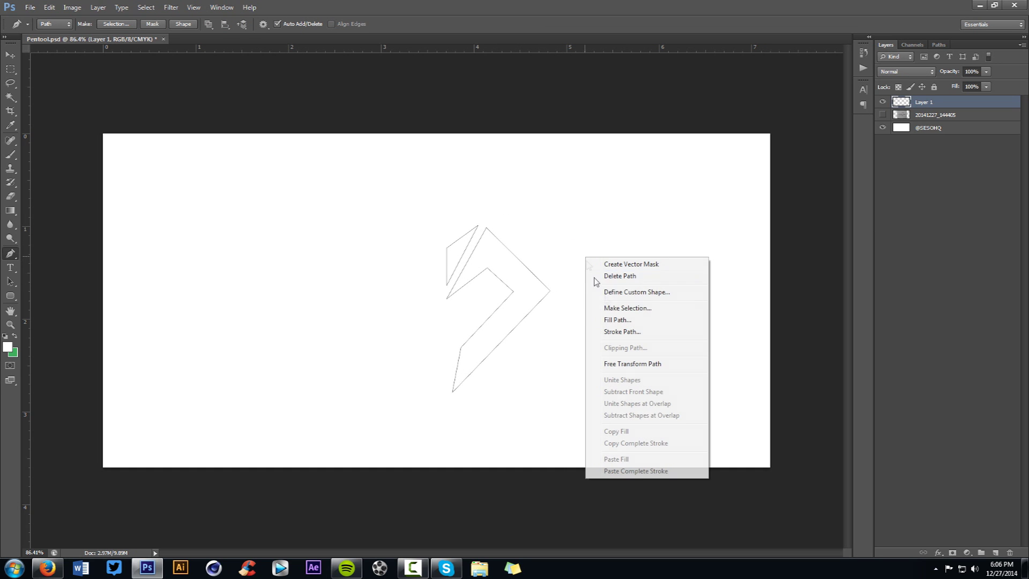
click(661, 320)
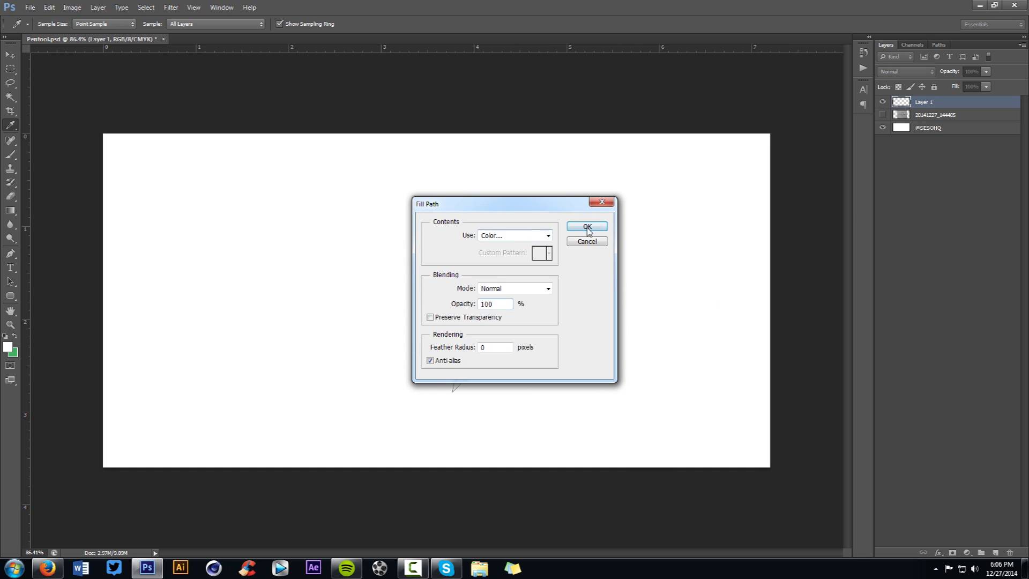
click(587, 226)
right_click(554, 207)
click(592, 227)
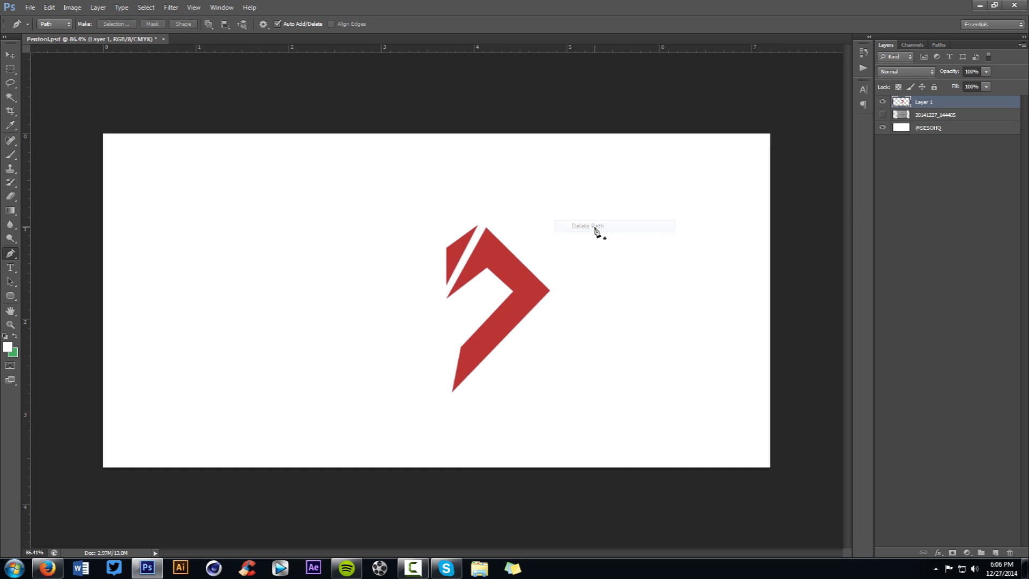
Step: Create a horizontally flipped duplicate of the red shape and join it to the original's left side as a symmetrical emblem
key(v)
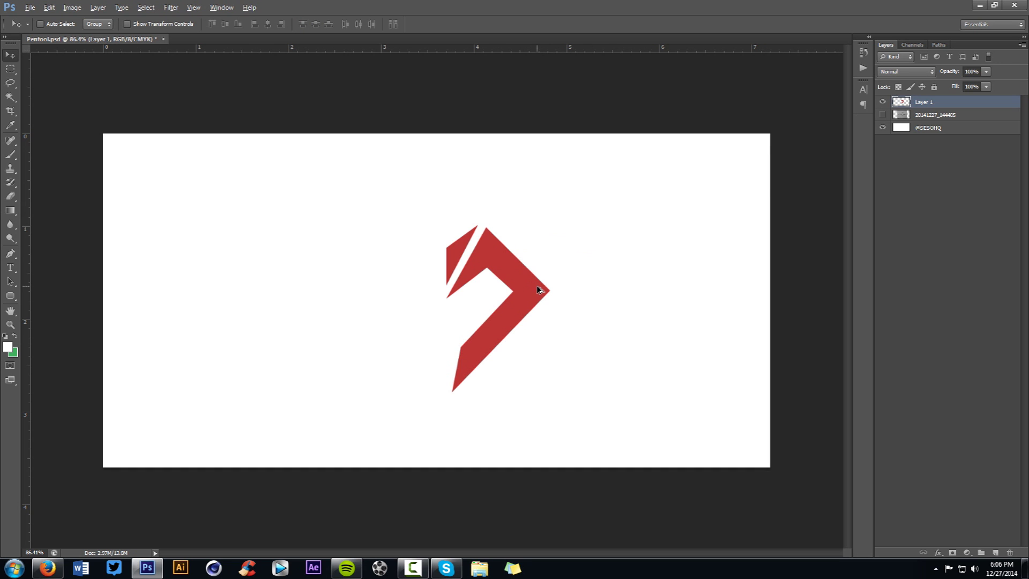
drag(621, 304, 509, 306)
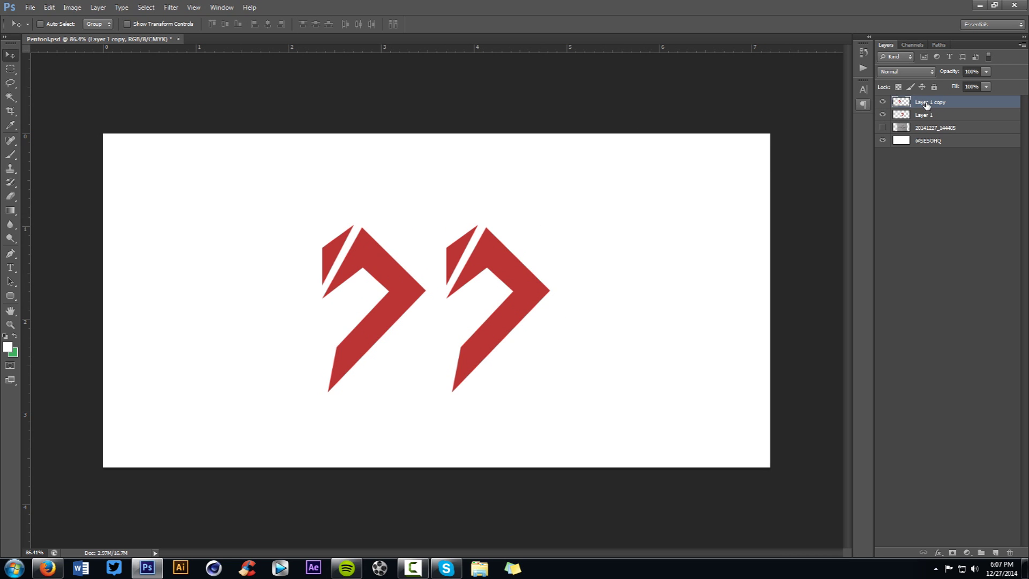
key(ctrl+t)
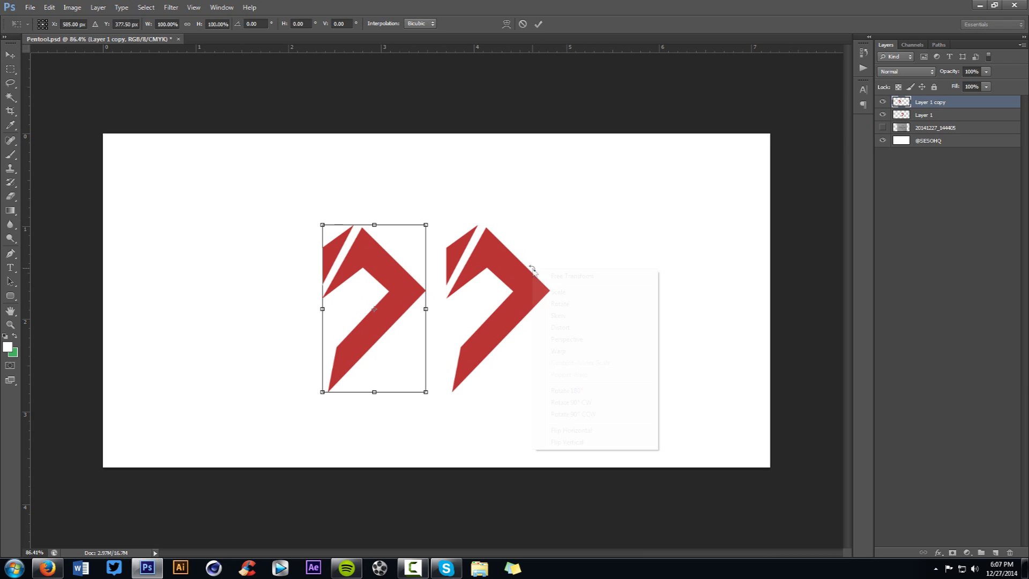
right_click(532, 268)
click(589, 428)
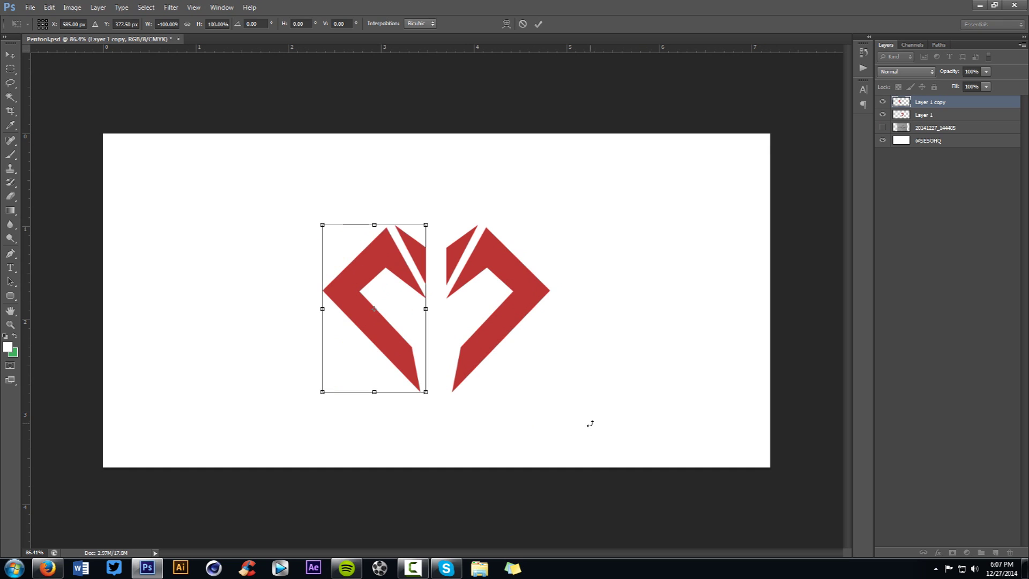
key(Return)
drag(402, 321, 420, 325)
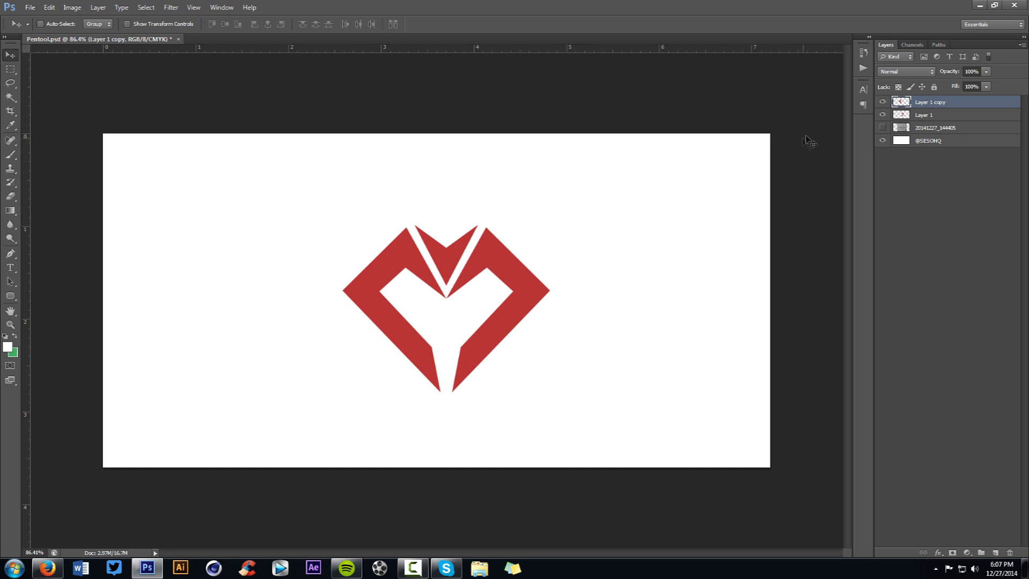
Step: Show the sketch layer and move it around beneath the red emblem to compare the drawing with the result
click(882, 127)
click(935, 128)
mouse_move(533, 239)
mouse_down()
mouse_move(729, 213)
mouse_move(723, 205)
mouse_move(737, 199)
mouse_up()
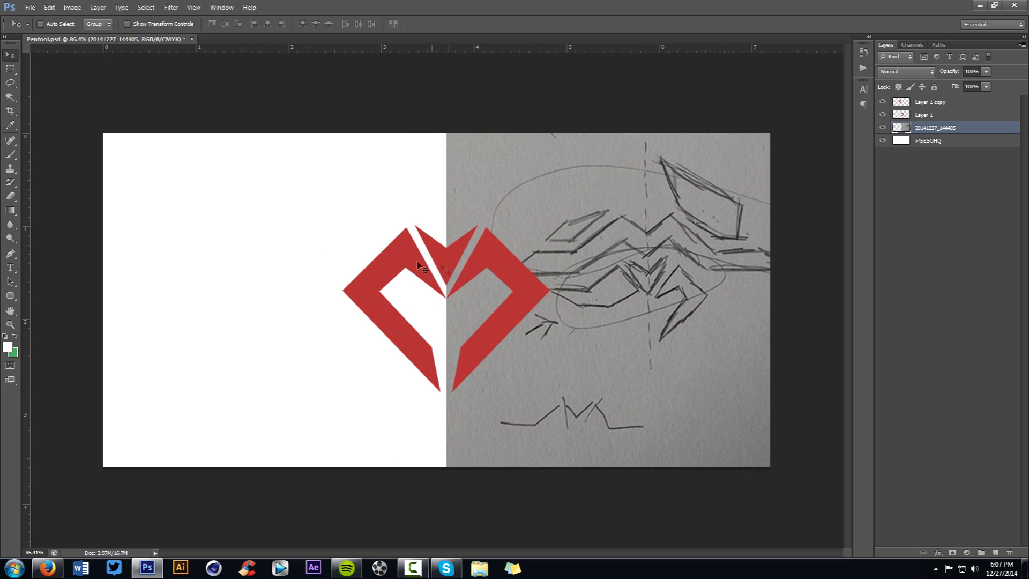
mouse_move(632, 306)
mouse_down()
mouse_move(658, 289)
mouse_move(661, 303)
mouse_move(684, 305)
mouse_up()
mouse_move(581, 303)
mouse_down()
mouse_move(300, 286)
mouse_move(271, 298)
mouse_up()
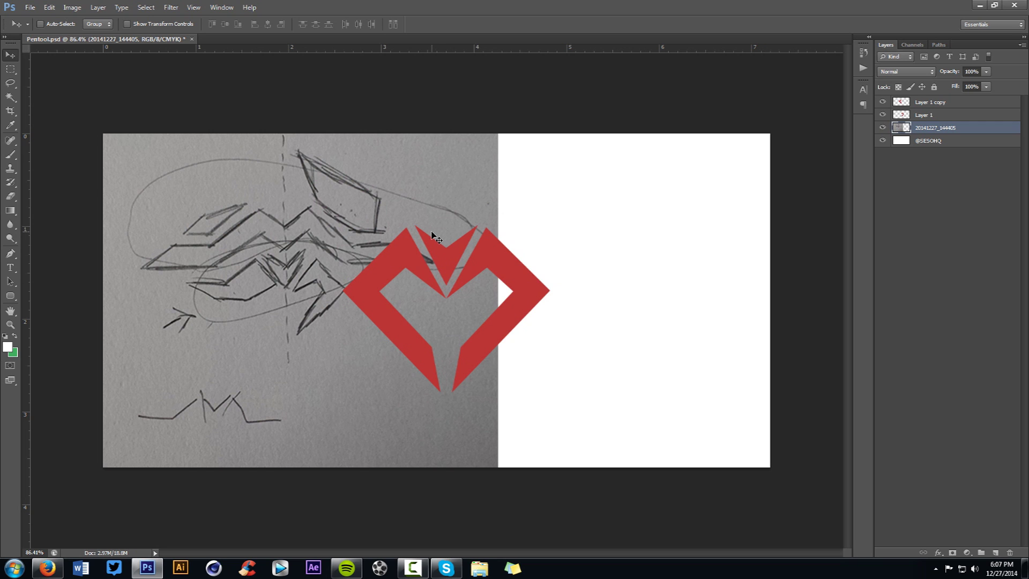
mouse_move(432, 235)
mouse_down()
mouse_move(413, 256)
mouse_move(374, 258)
mouse_move(372, 270)
mouse_up()
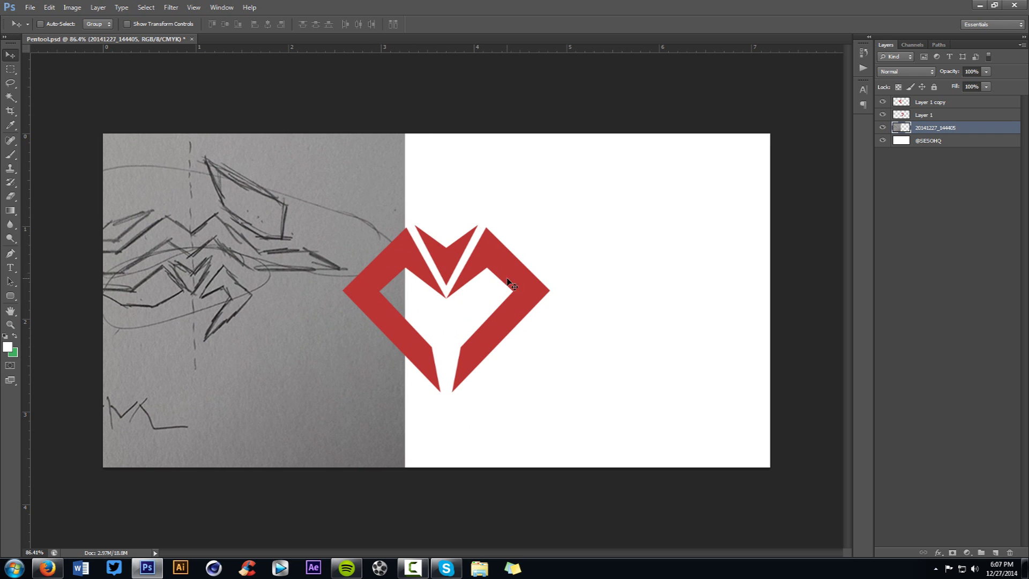
mouse_move(345, 294)
mouse_down()
mouse_move(502, 296)
mouse_move(559, 329)
mouse_up()
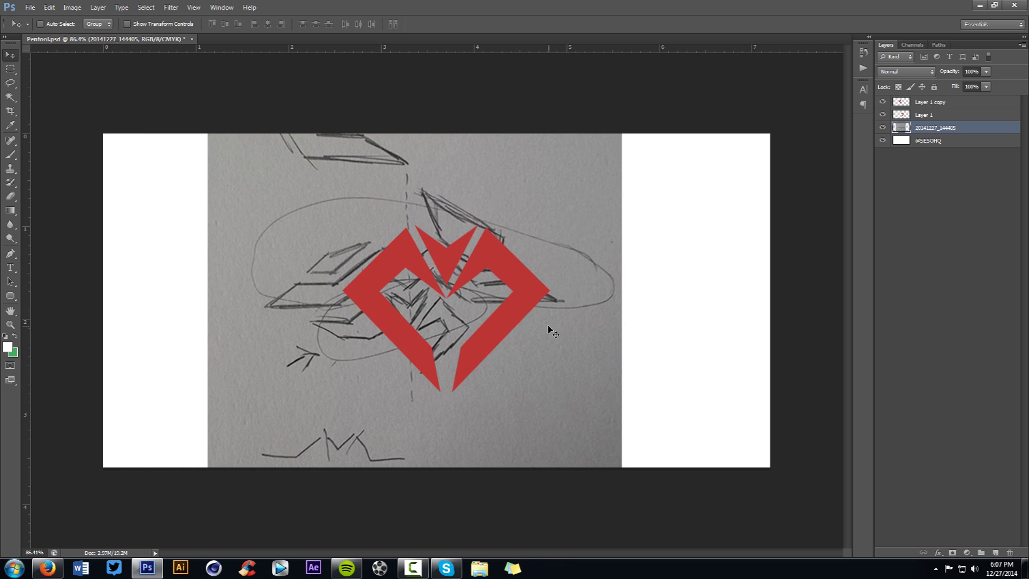
Step: Hide the sketch layer and merge the two red emblem halves into a single layer
click(881, 128)
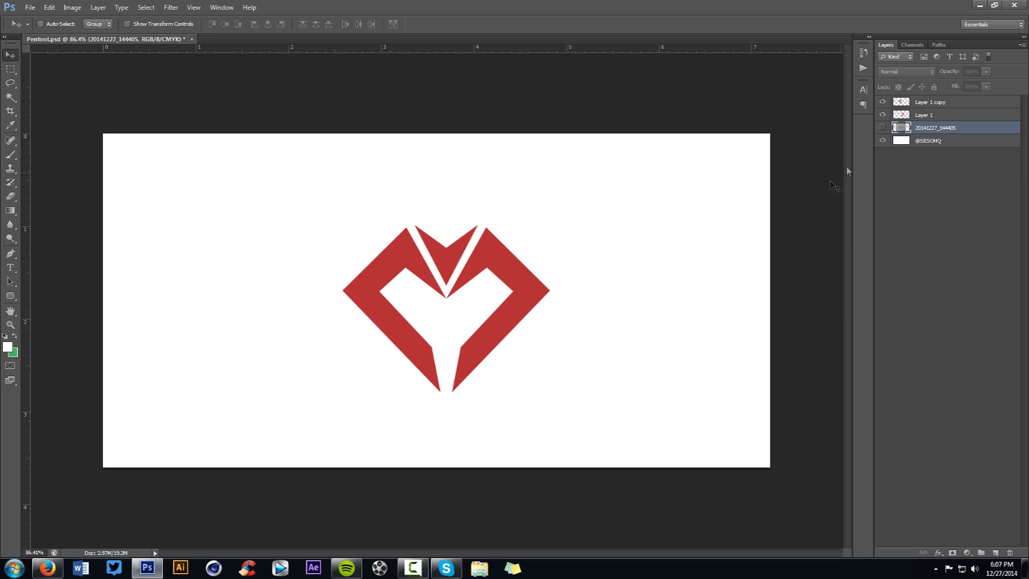
click(938, 104)
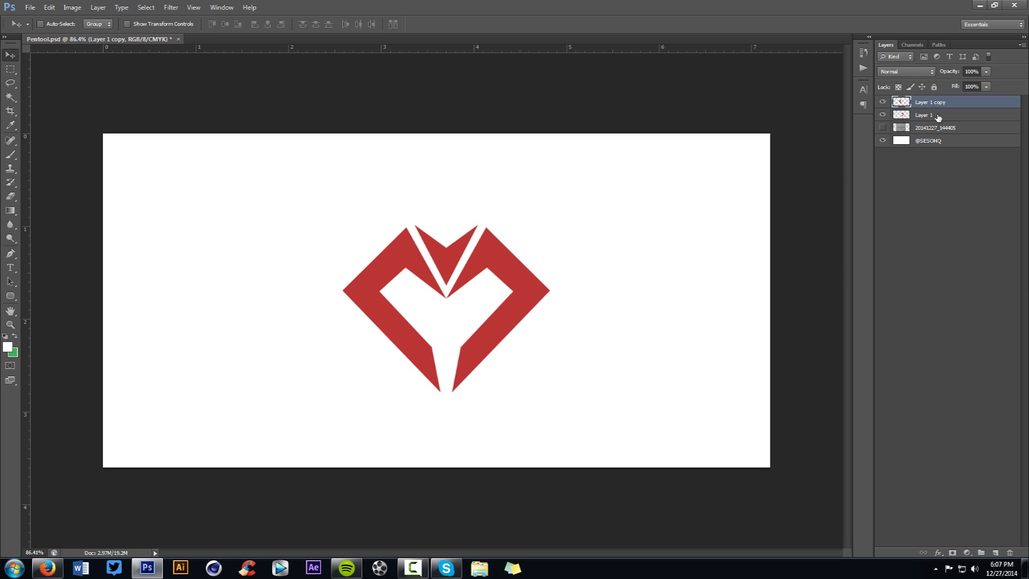
shift+click(938, 115)
key(ctrl+e)
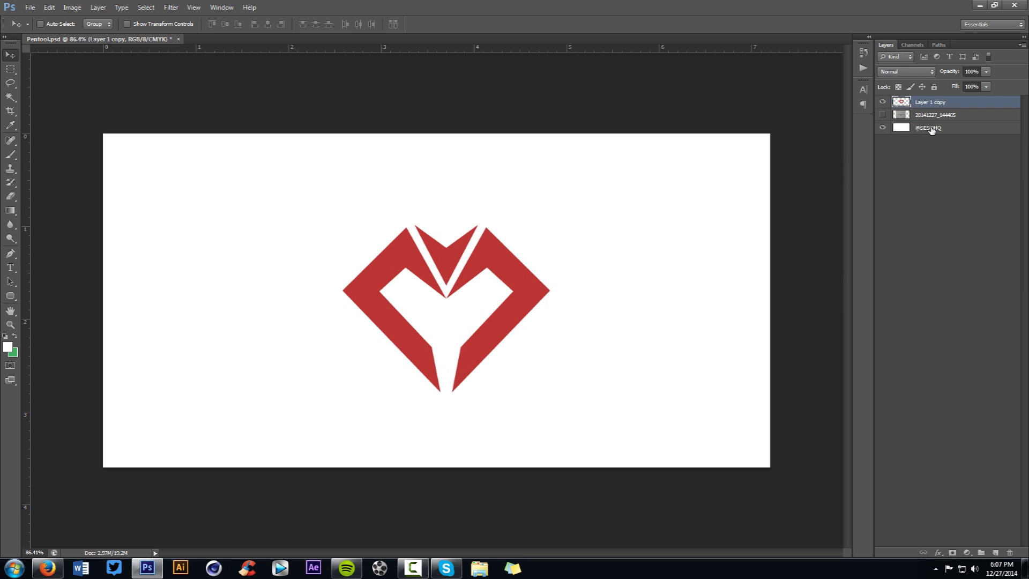
Step: Rename the merged emblem layer as LOGO
double_click(933, 106)
text(L)
key(Return)
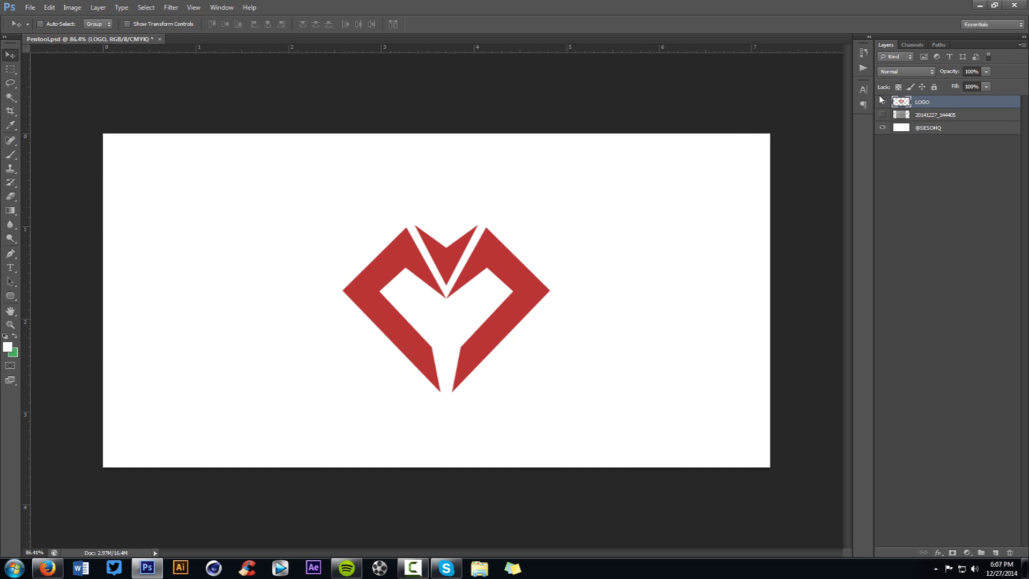
Step: Add a vertical guide through the emblem's centre line and a horizontal guide through its outer side corners
key(p)
scroll(501, 266, up, 5)
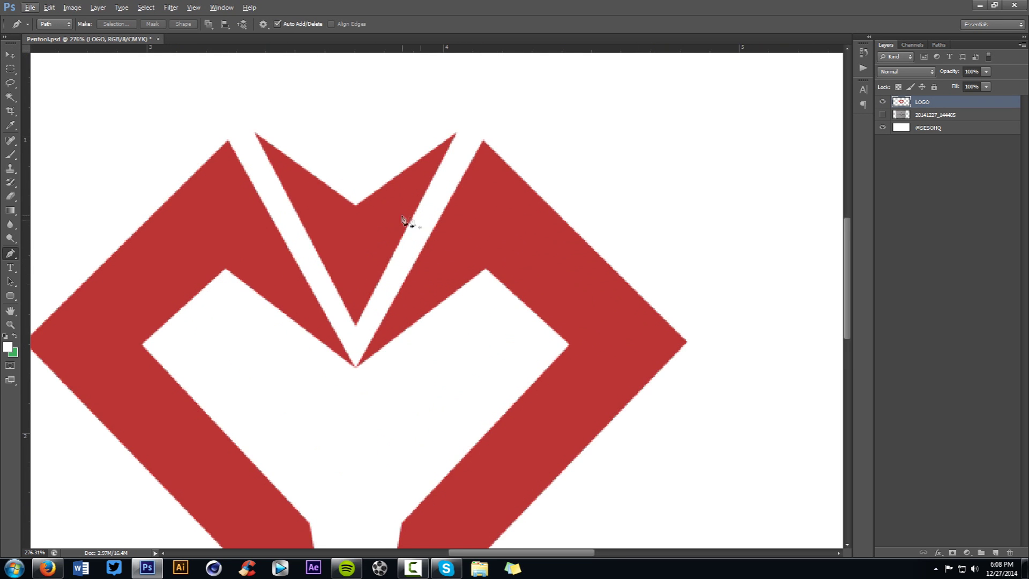
drag(415, 225, 459, 260)
drag(408, 324, 420, 253)
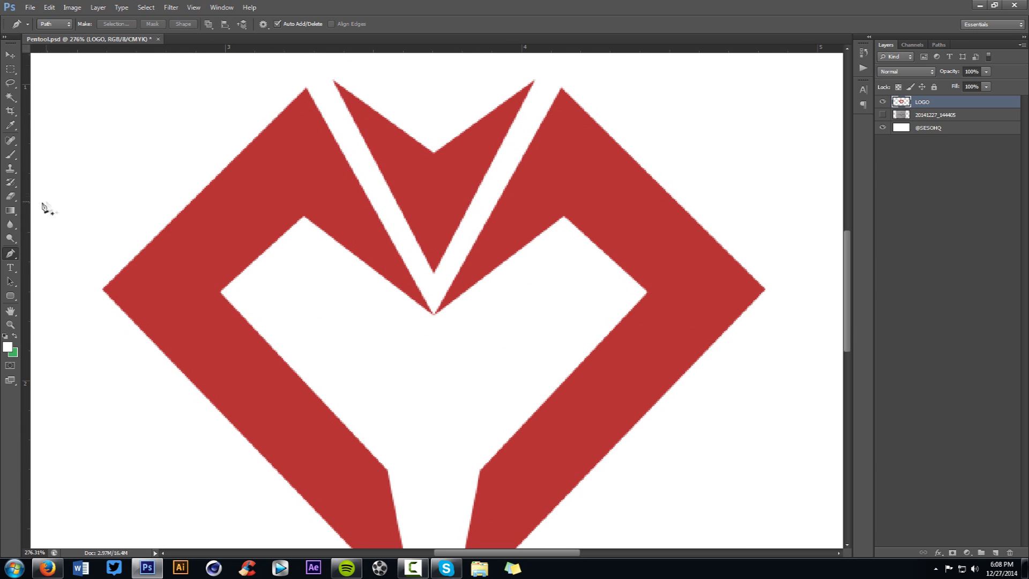
drag(28, 206, 434, 211)
drag(444, 48, 542, 289)
Step: Trace the emblem's central V-shaped piece with the Pen tool as a closed path
click(434, 153)
click(334, 81)
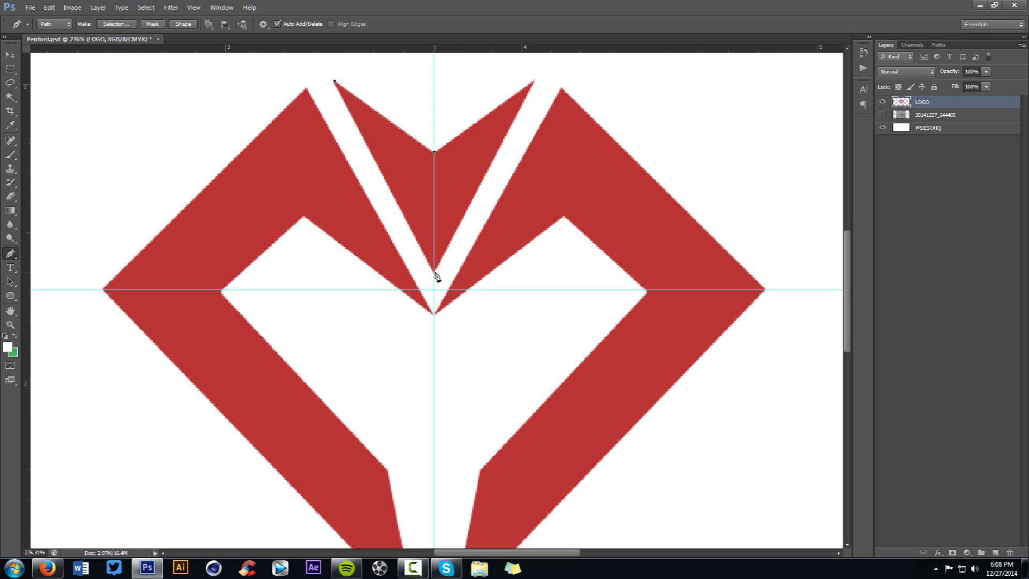
click(533, 80)
click(434, 152)
Step: Trace the outline of the emblem's left half with the Pen tool, closing the path at its inner tip on the centre guide
click(434, 314)
click(307, 87)
click(102, 290)
scroll(223, 195, down, 2)
scroll(222, 195, left, 1)
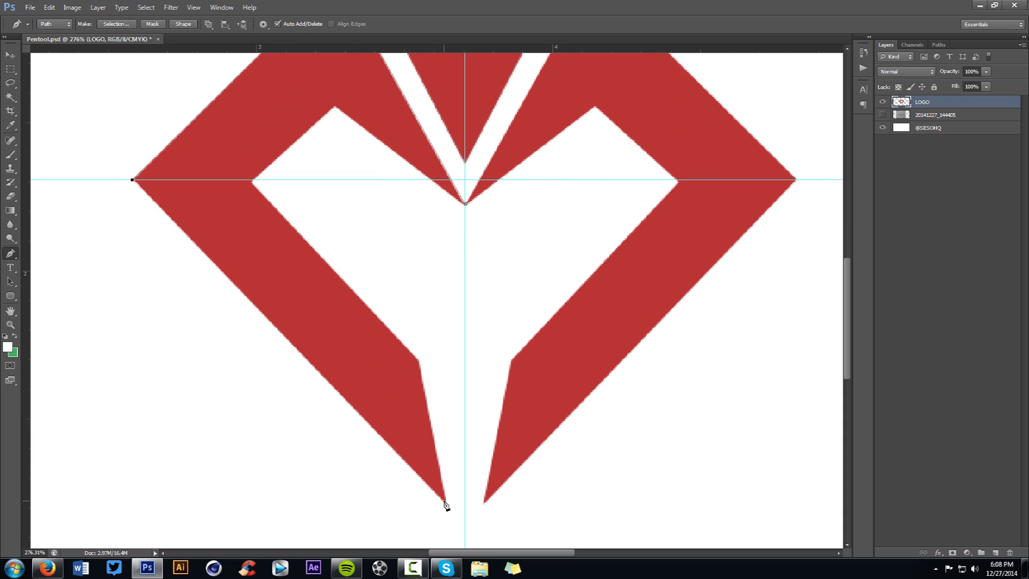
click(447, 502)
click(418, 356)
click(251, 180)
click(333, 106)
click(465, 205)
Step: Nudge the left path's inner tip anchor two steps left and one step up, away from the centre guide
ctrl+click(466, 204)
key(Left)
key(Left)
key(Up)
Step: Duplicate the left path, flip the copy horizontally and align it over the emblem's right half
drag(462, 203, 813, 193)
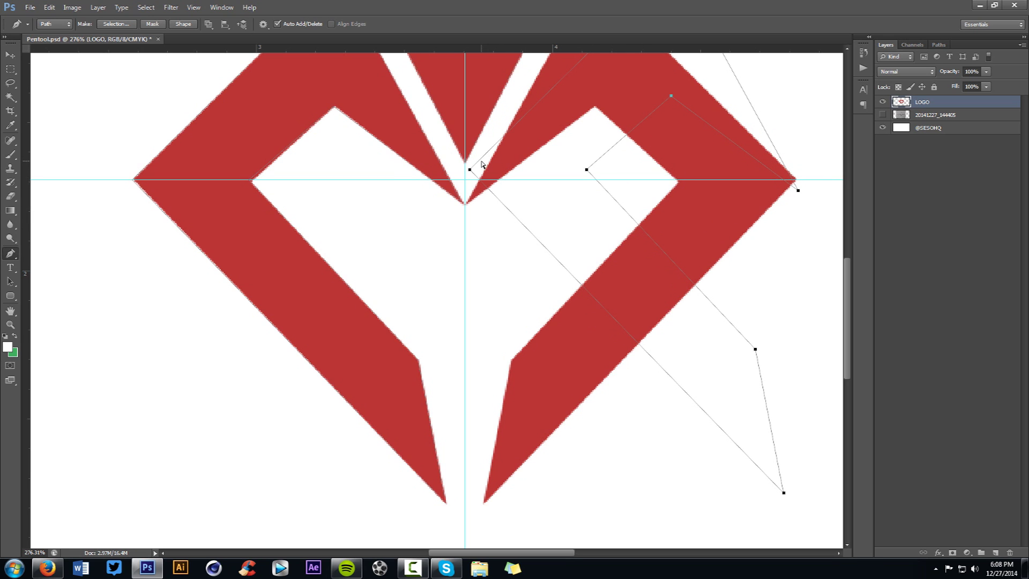
key(ctrl+t)
right_click(555, 216)
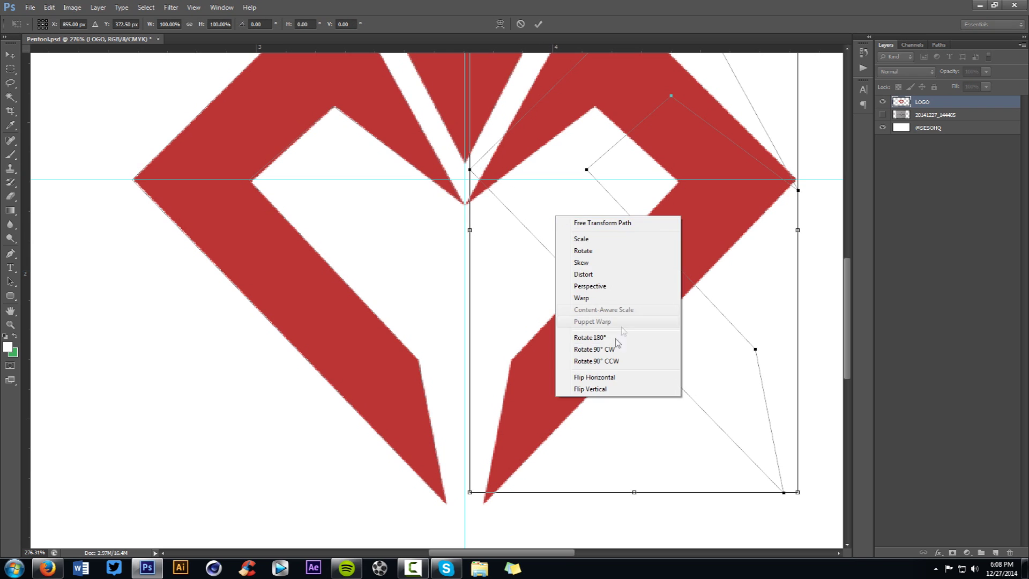
click(591, 375)
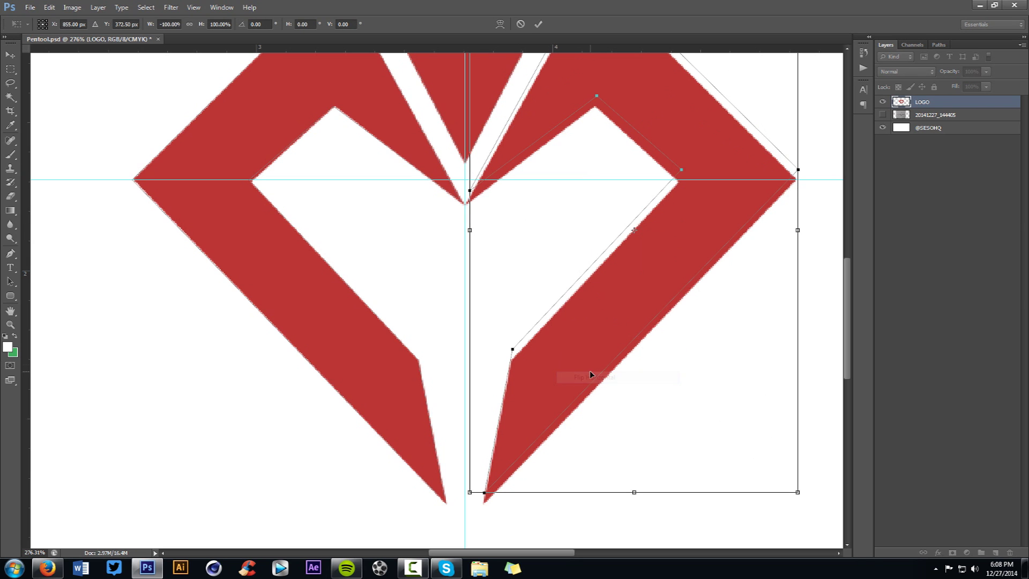
click(538, 24)
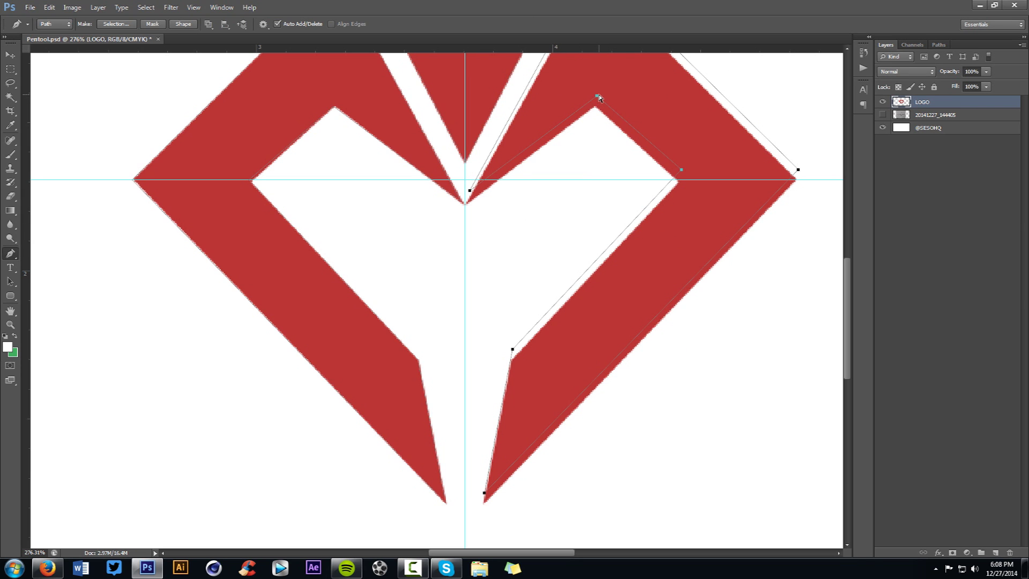
drag(597, 99, 598, 108)
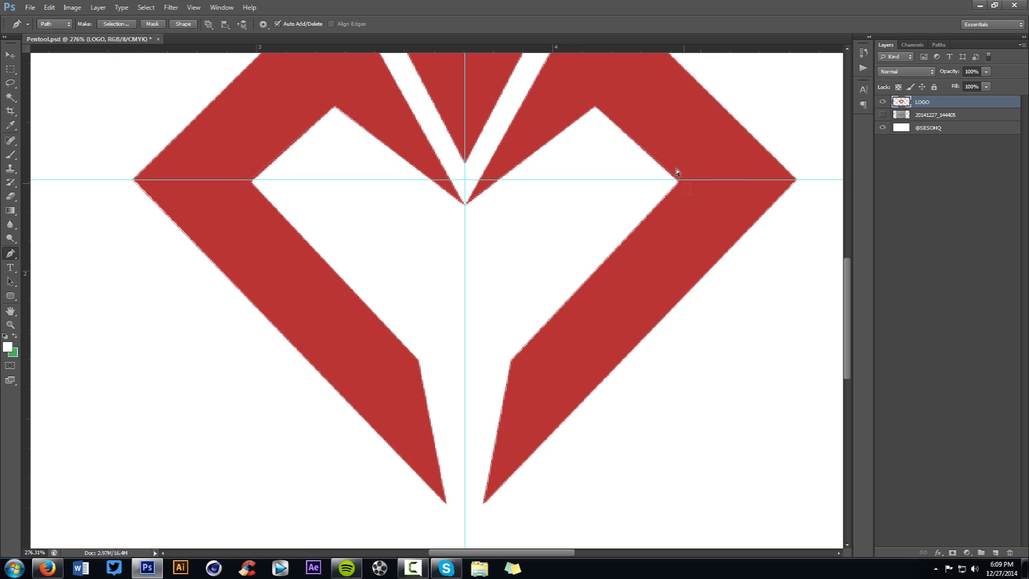
Step: Hide the LOGO layer and fill all the paths with red on a new layer
scroll(809, 131, down, 2)
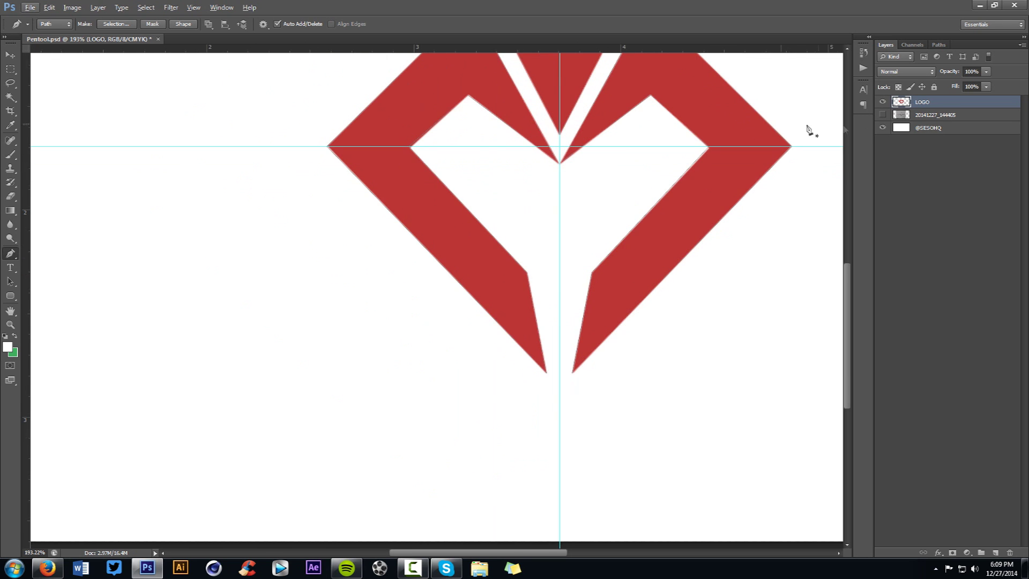
click(881, 101)
drag(769, 120, 685, 220)
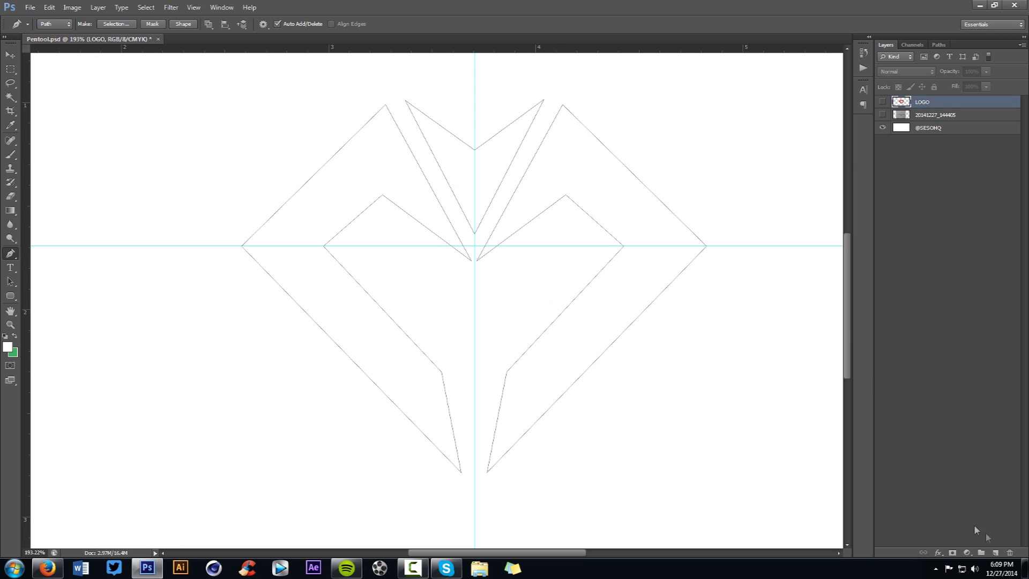
click(994, 552)
right_click(725, 165)
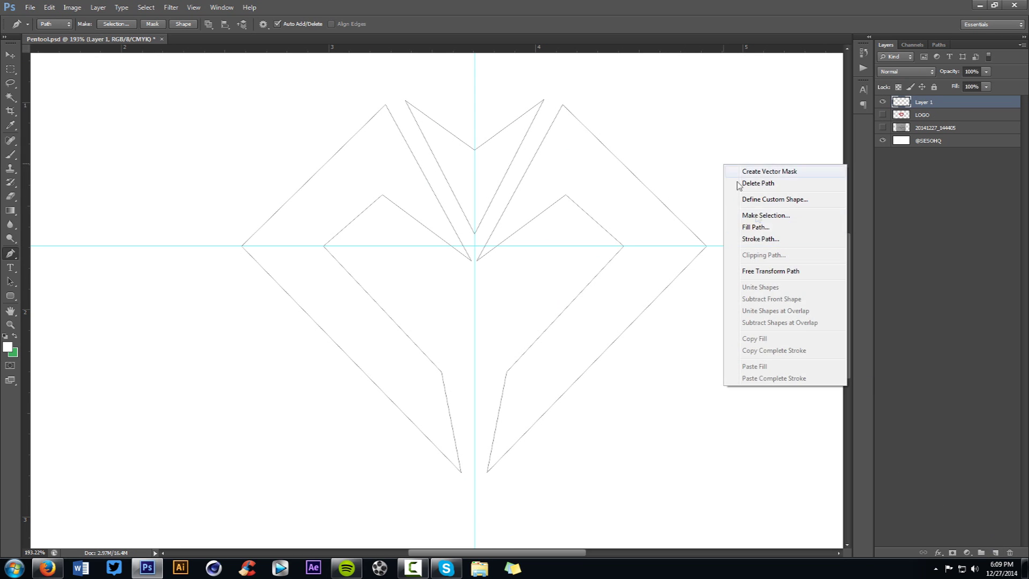
click(761, 229)
click(587, 227)
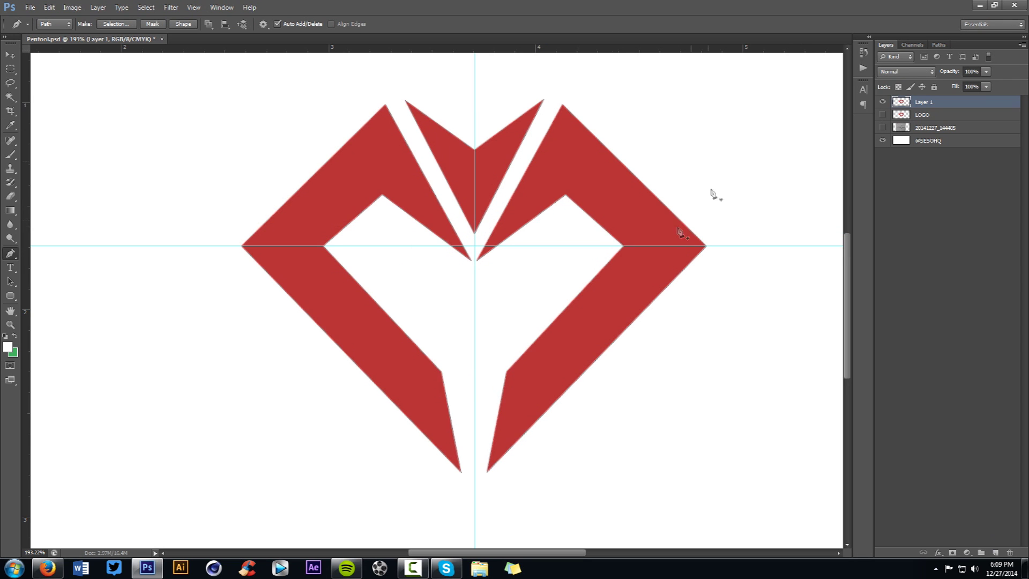
Step: Export the Work Path to the Desktop as an Adobe Illustrator (.ai) file named Pentool
click(938, 44)
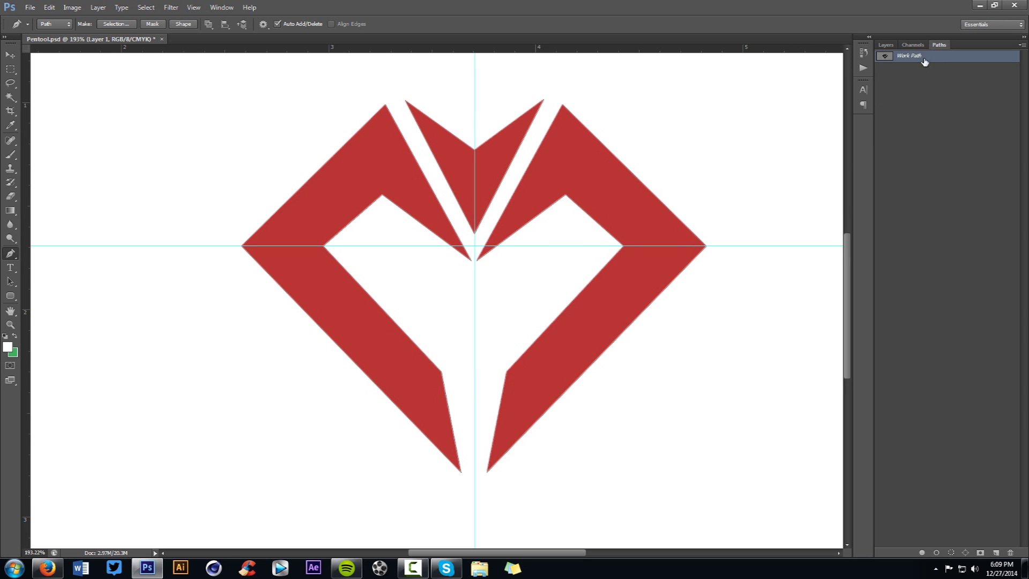
click(886, 44)
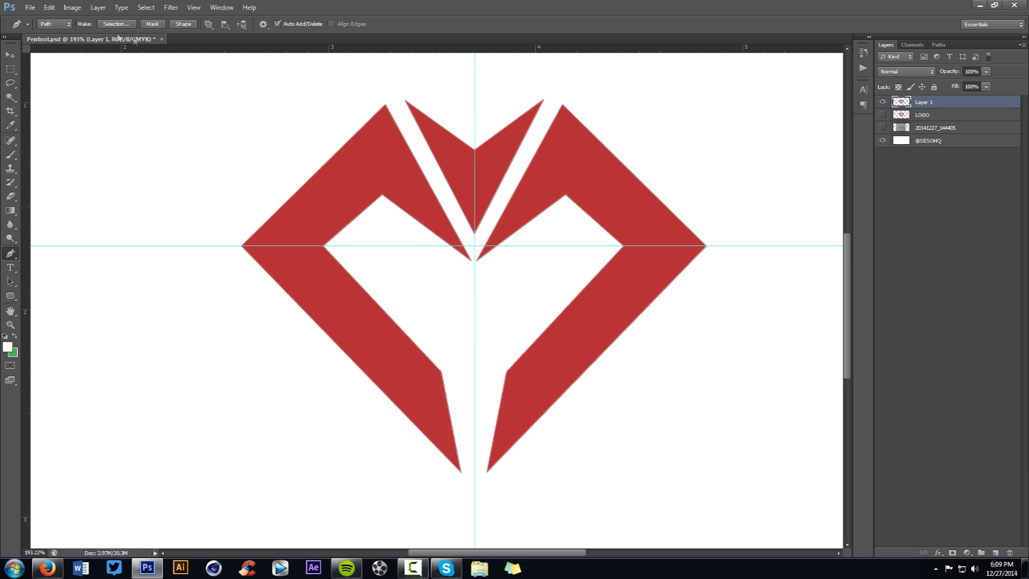
click(30, 7)
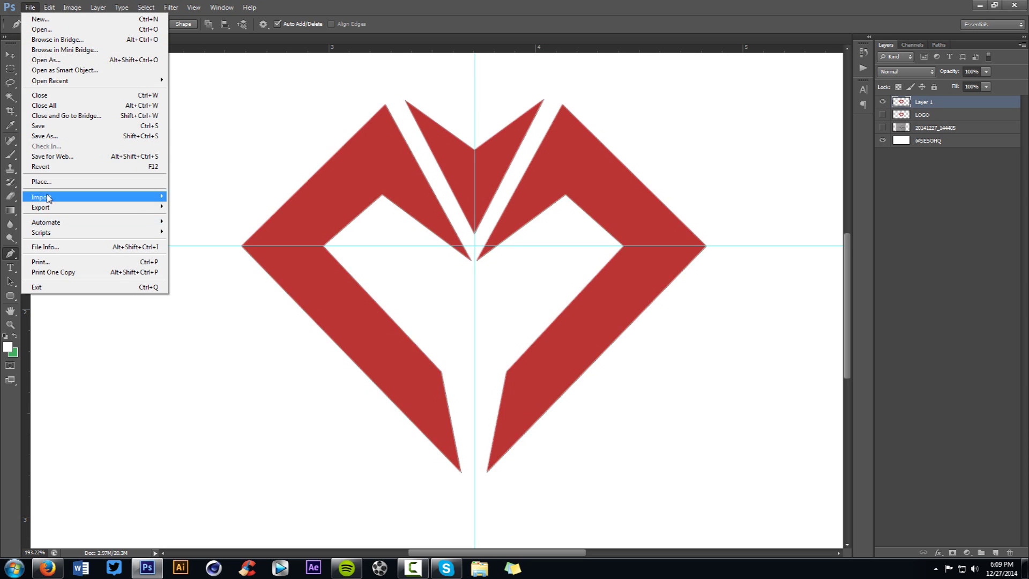
mouse_move(54, 208)
click(241, 216)
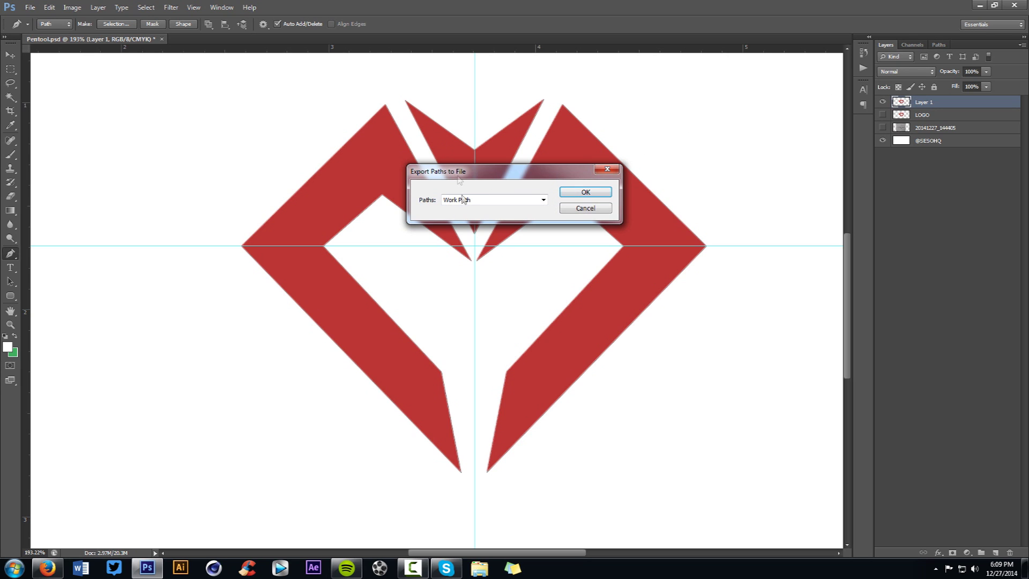
click(574, 193)
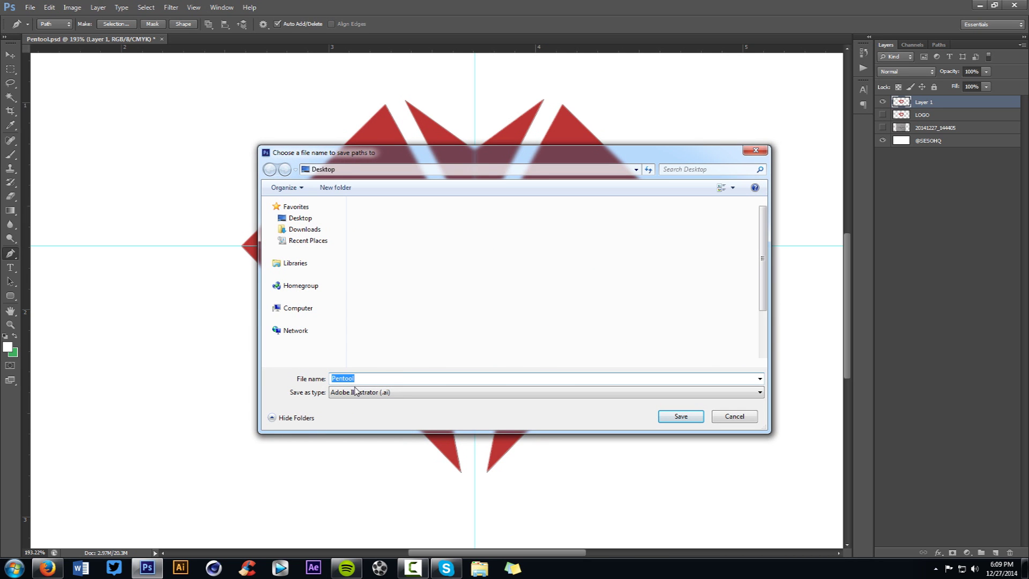
click(681, 416)
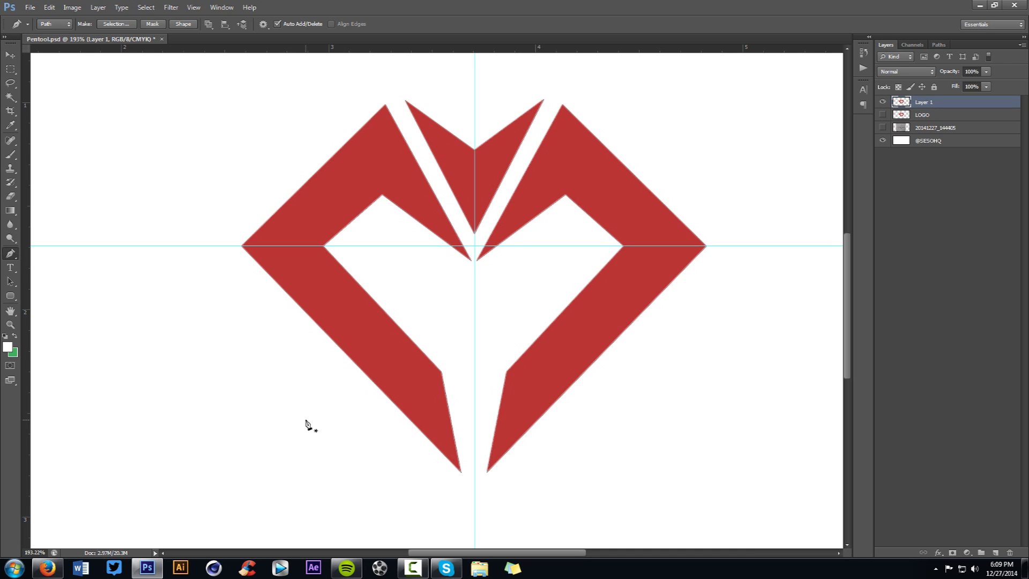
Step: Remove the vertical and horizontal guides from the canvas
key(v)
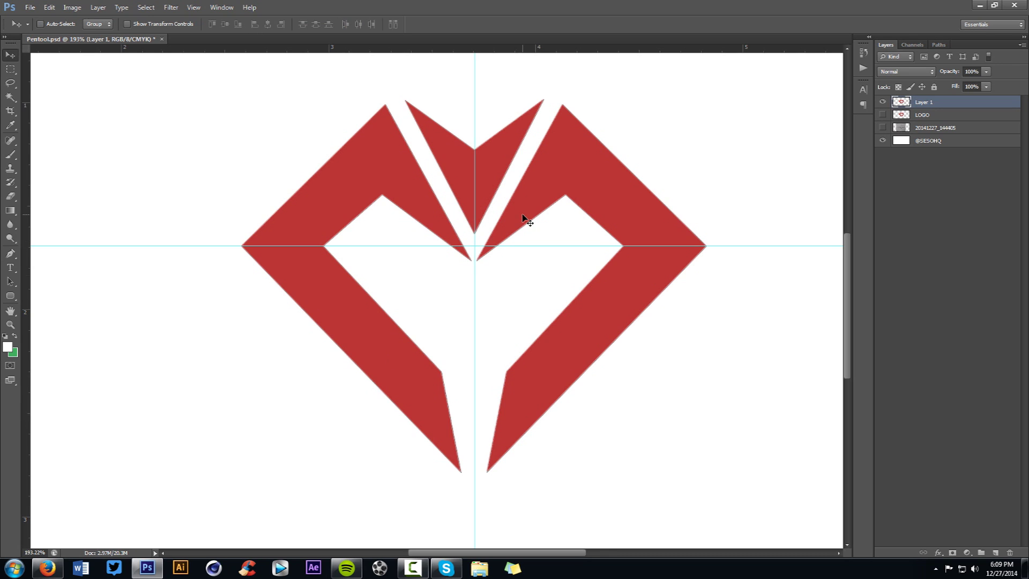
scroll(522, 217, down, 3)
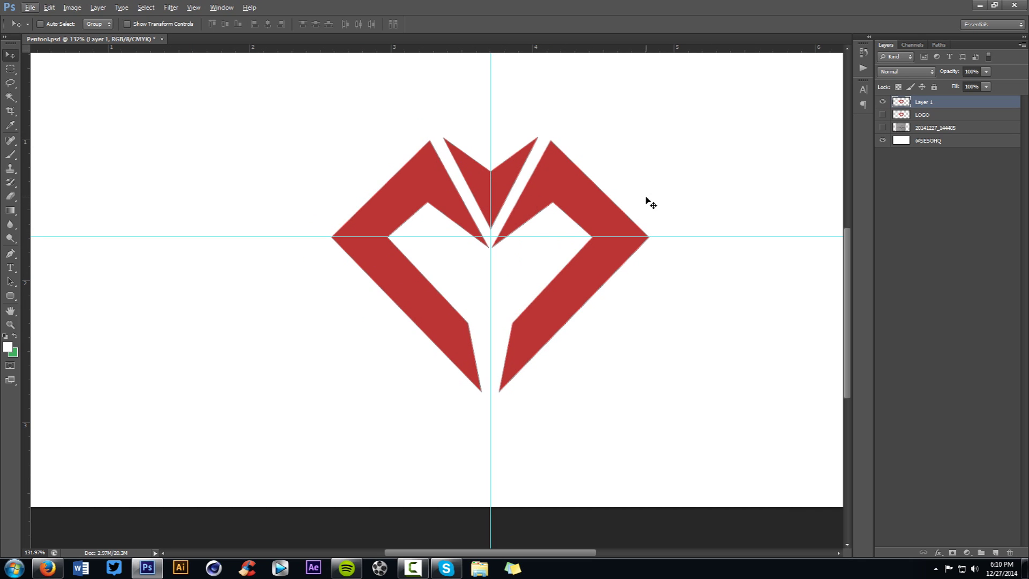
key(ctrl+semicolon)
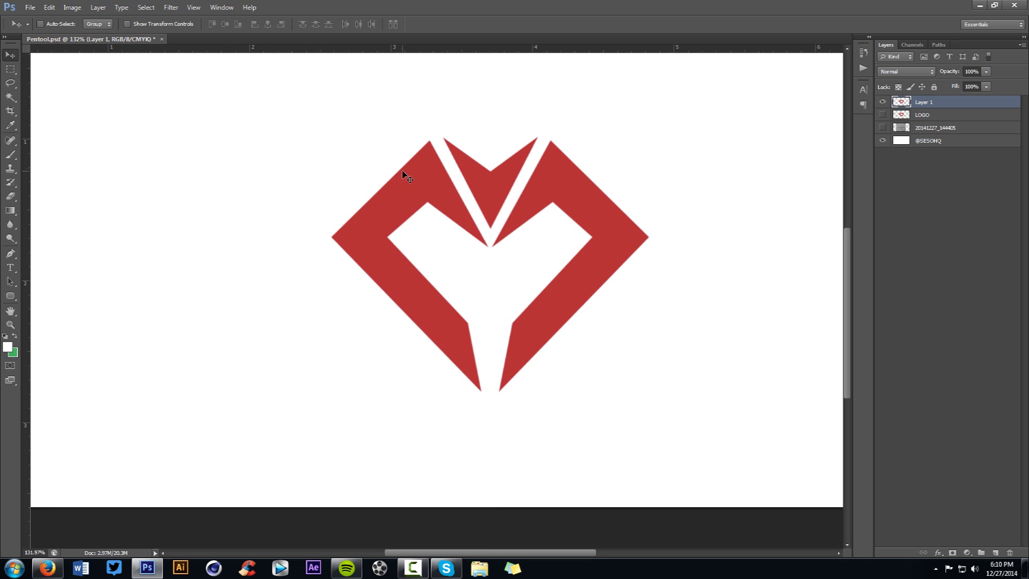
click(938, 45)
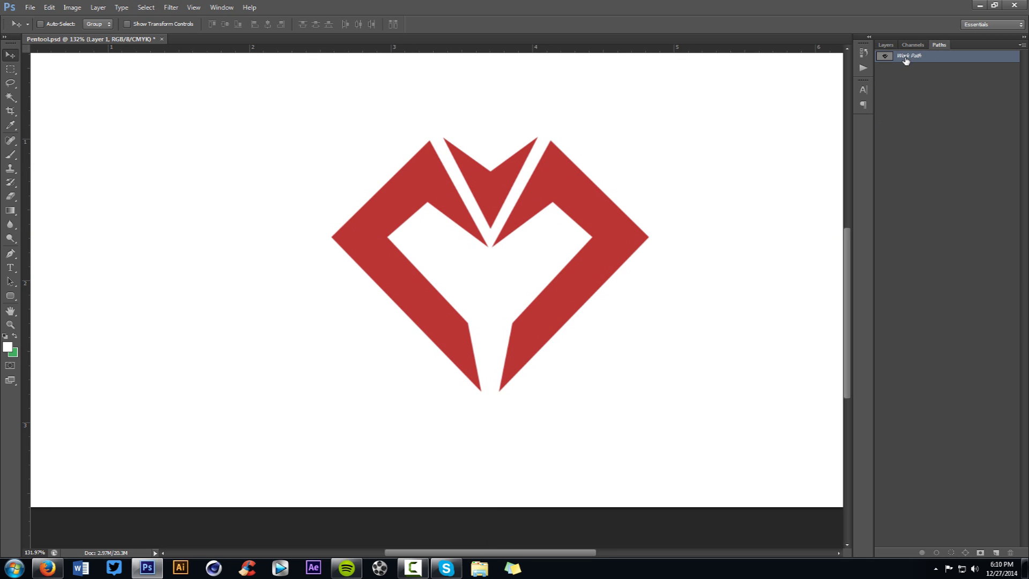
key(ctrl+h)
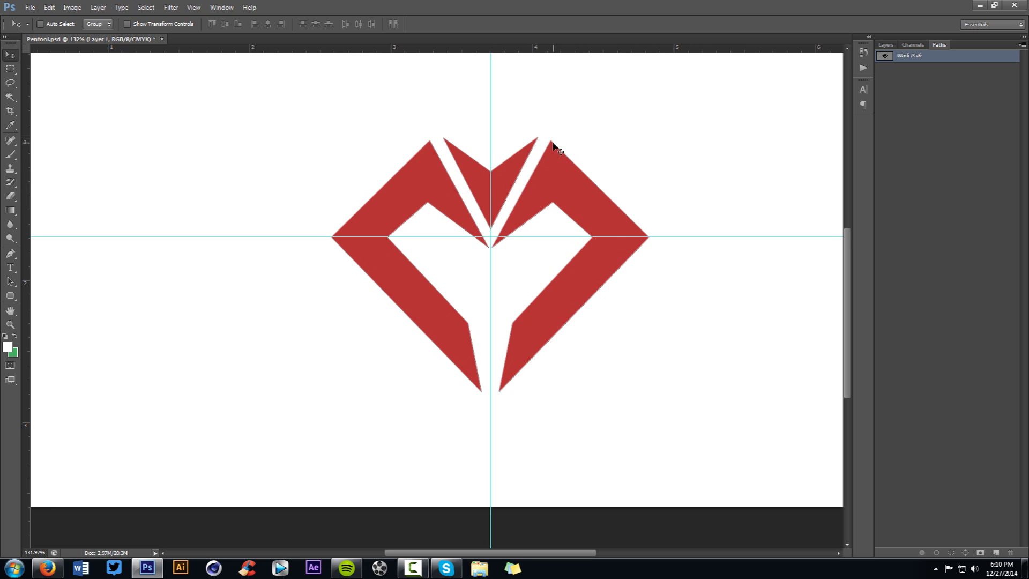
drag(490, 193, 24, 187)
drag(130, 237, 203, 47)
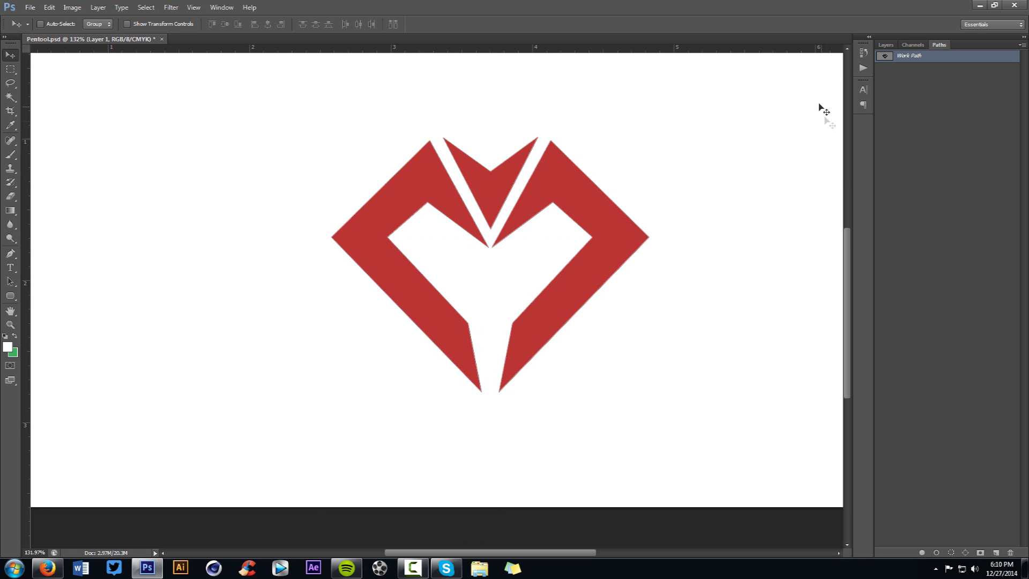
Step: Deselect the Work Path and return to the layer list with the whole canvas in view
key(p)
click(886, 45)
click(938, 44)
click(914, 100)
click(886, 44)
scroll(727, 173, down, 3)
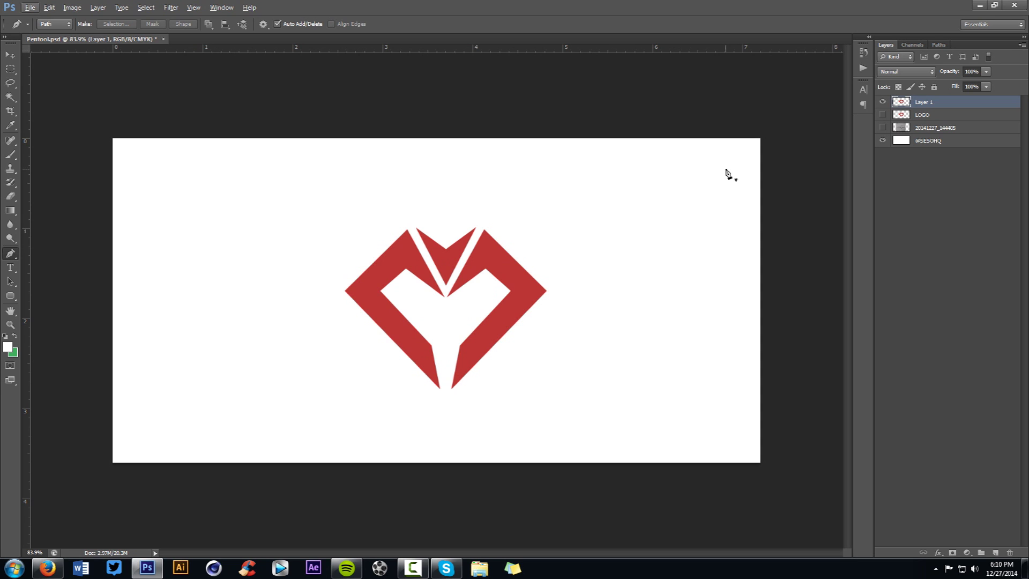
Step: Rename the top red emblem layer, Layer 1, with a blank name
shift+click(920, 142)
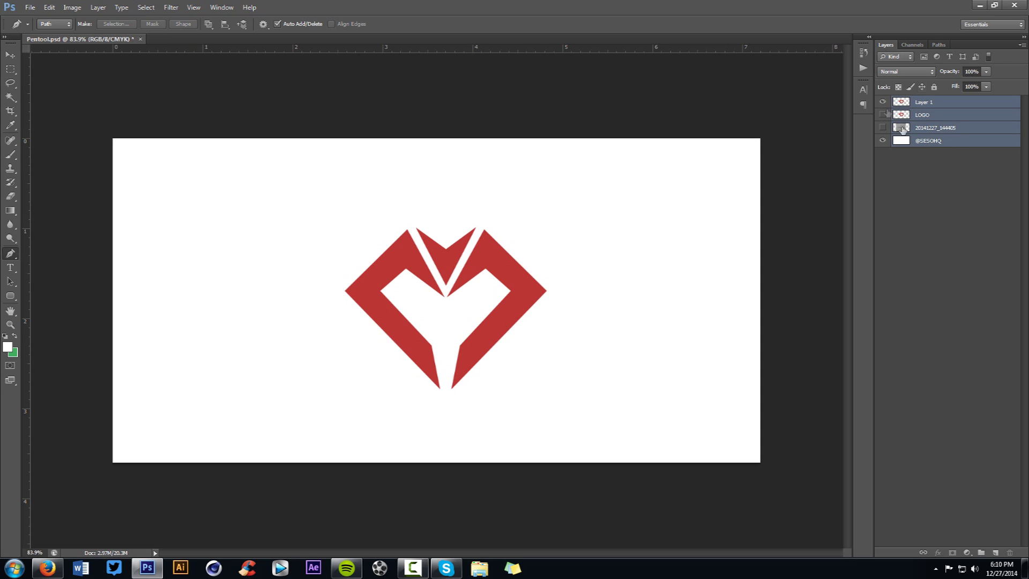
double_click(930, 128)
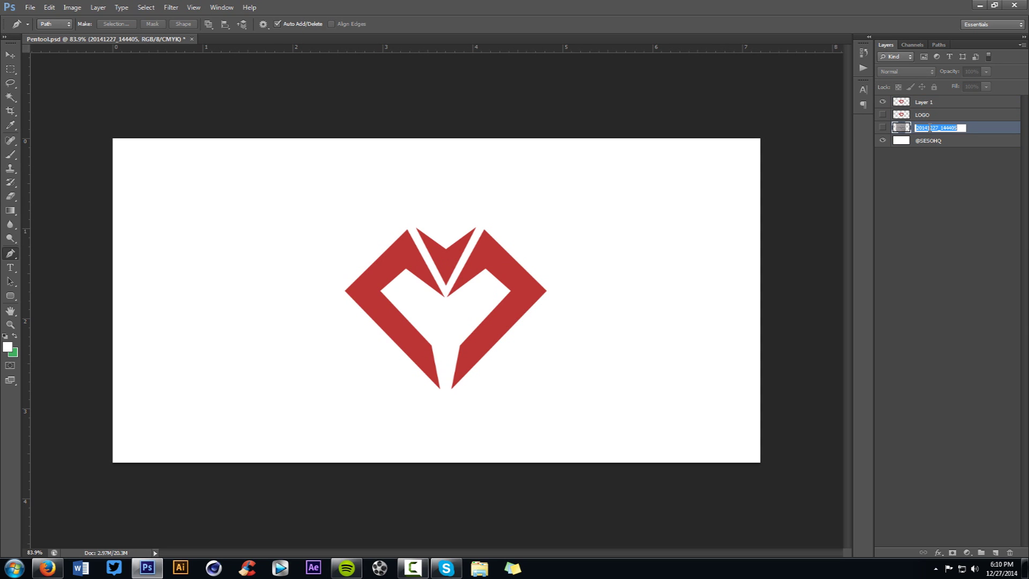
double_click(924, 102)
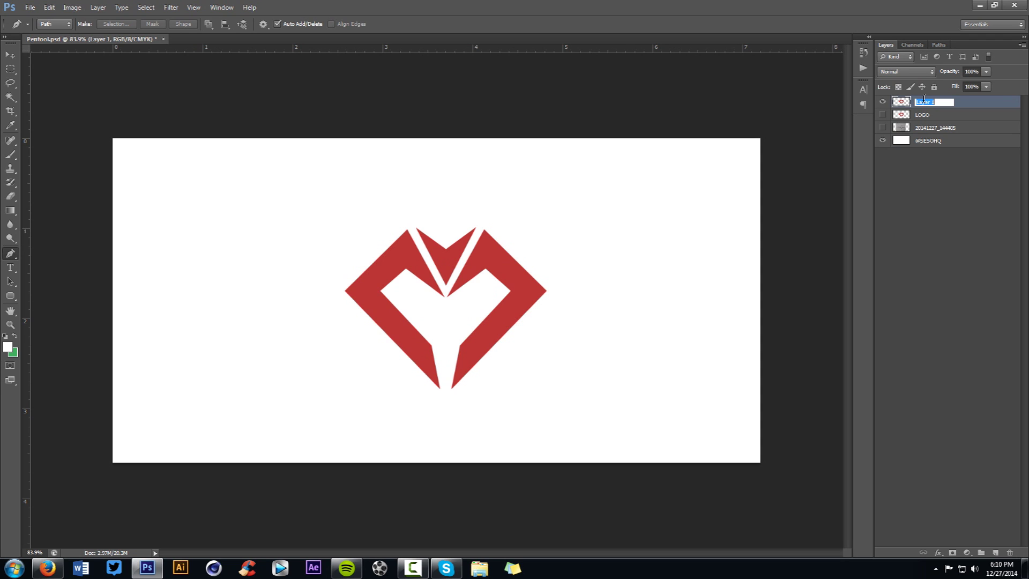
Step: Duplicate all four layers together, from the top emblem layer down to the white background
shift+click(920, 140)
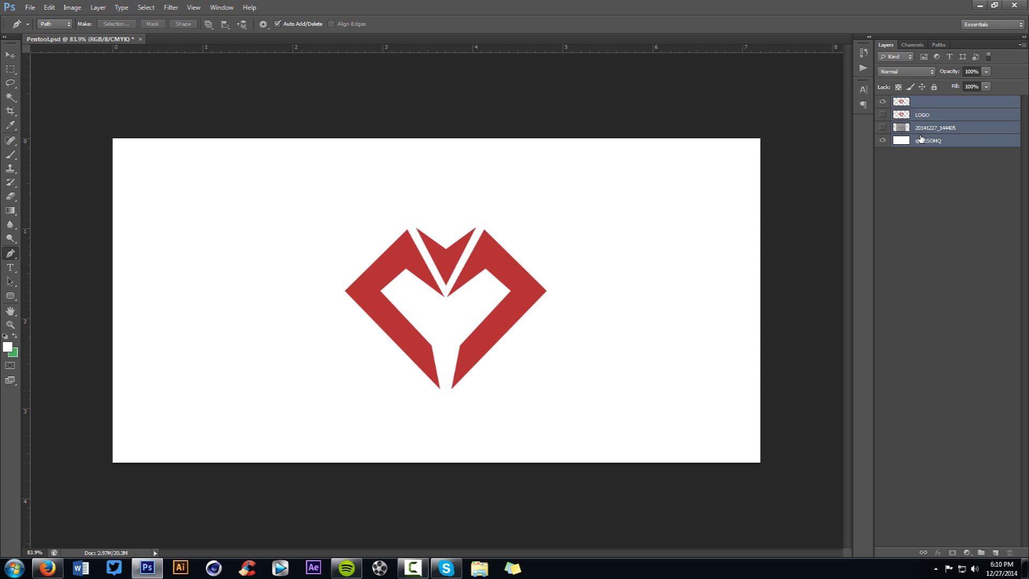
click(922, 102)
shift+click(929, 140)
key(ctrl+j)
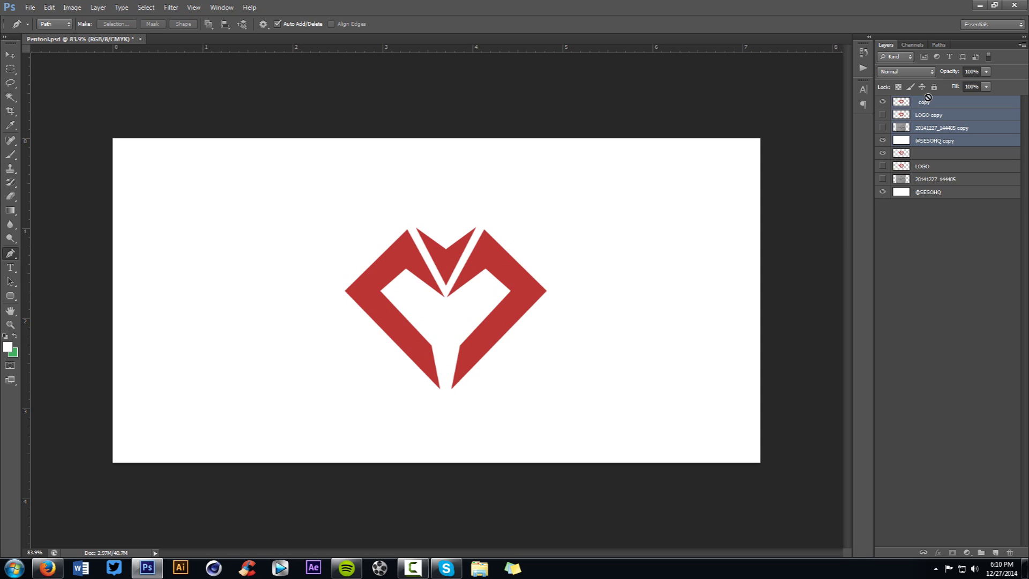
Step: Merge the four duplicated layers into one and rename the merged layer EDIT
key(ctrl+e)
double_click(928, 101)
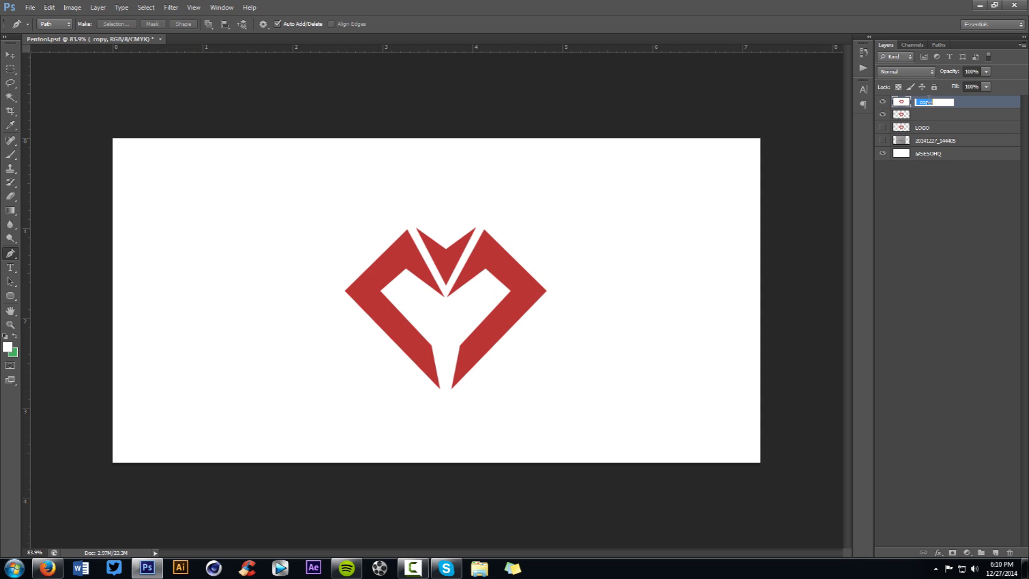
text(EDIT)
key(Return)
Step: Apply an Add Noise filter to the EDIT layer with an amount of 5% and Gaussian distribution
click(145, 7)
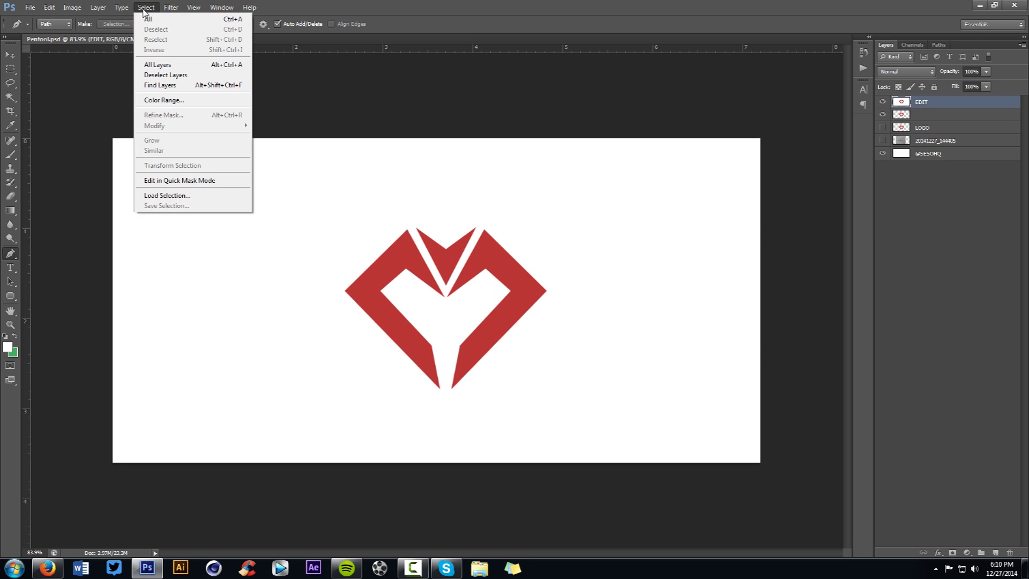
mouse_move(171, 7)
mouse_move(268, 135)
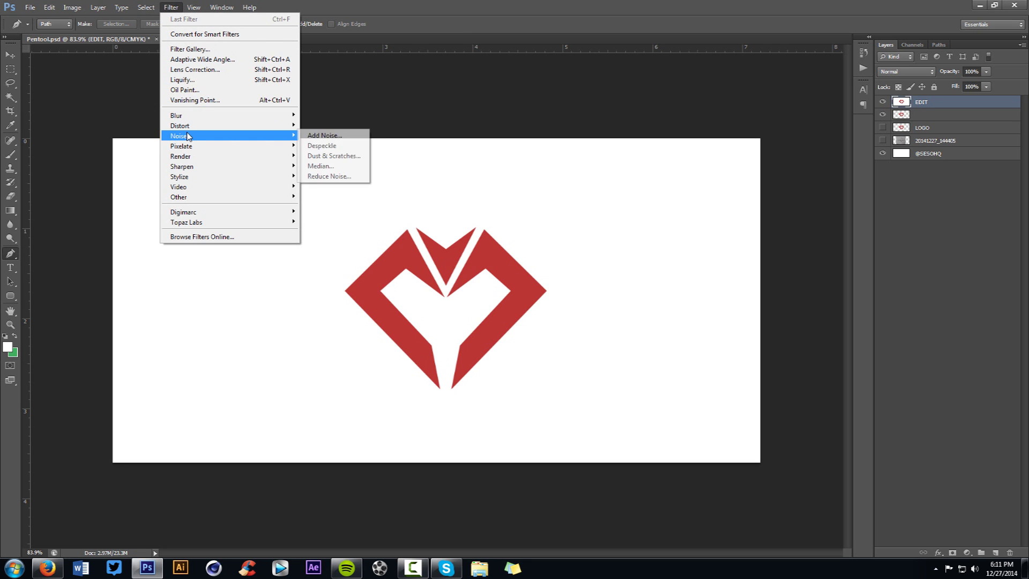
click(329, 136)
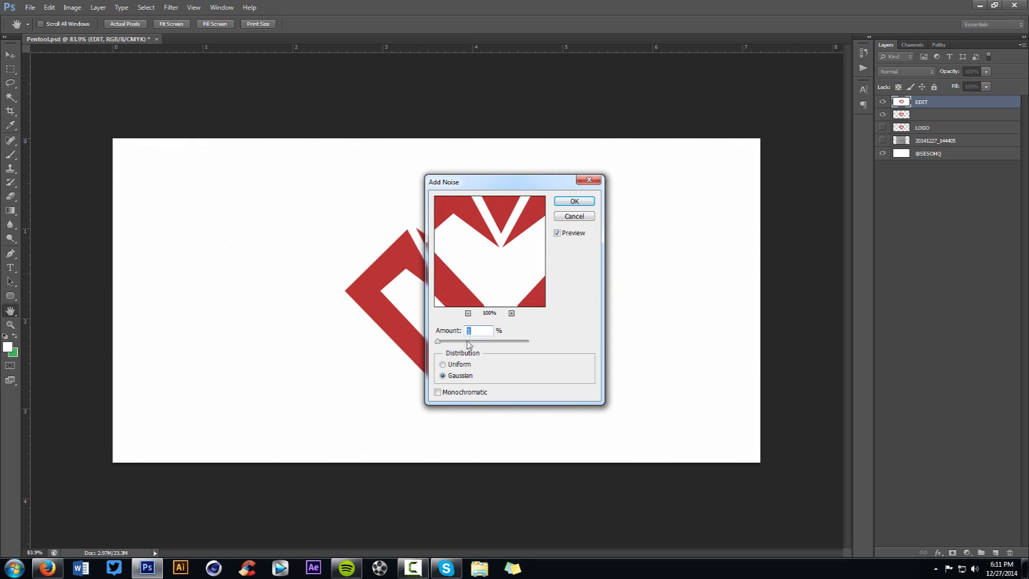
text(5)
click(582, 206)
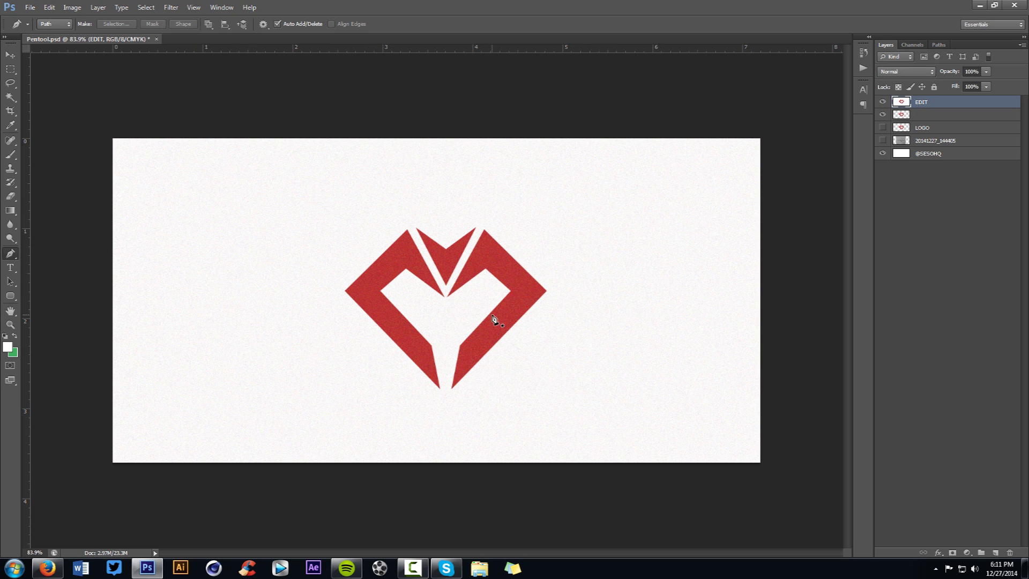
Step: Add the text TUTORIAL in 6 pt Nexa Bold beside the emblem's lower right edge
key(v)
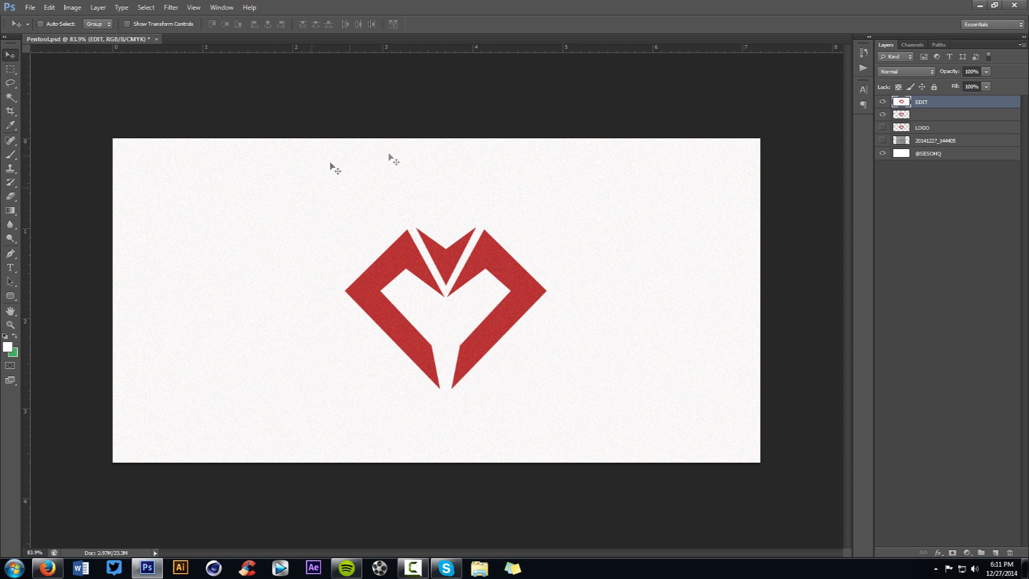
scroll(464, 251, up, 2)
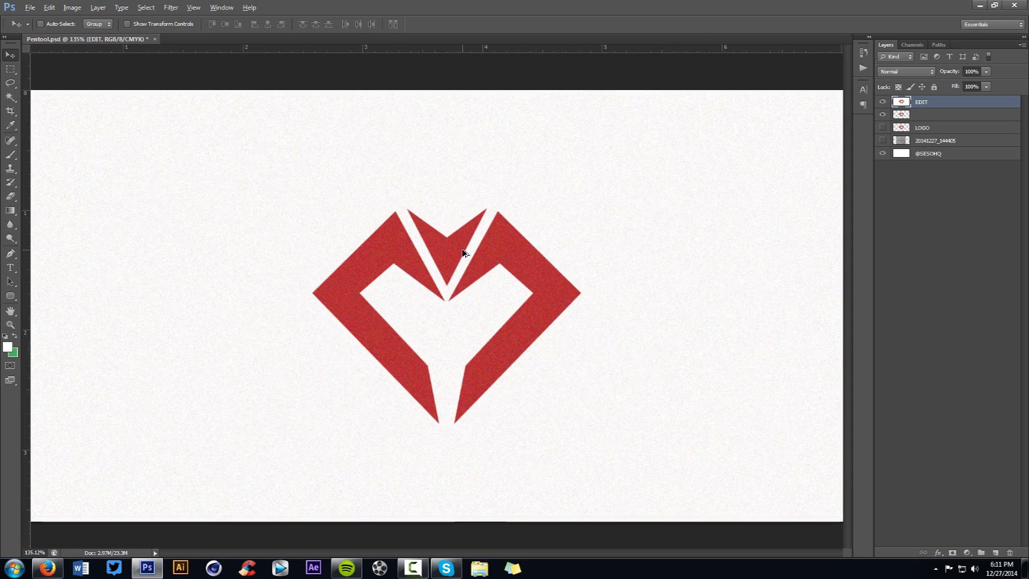
scroll(465, 251, down, 1)
key(t)
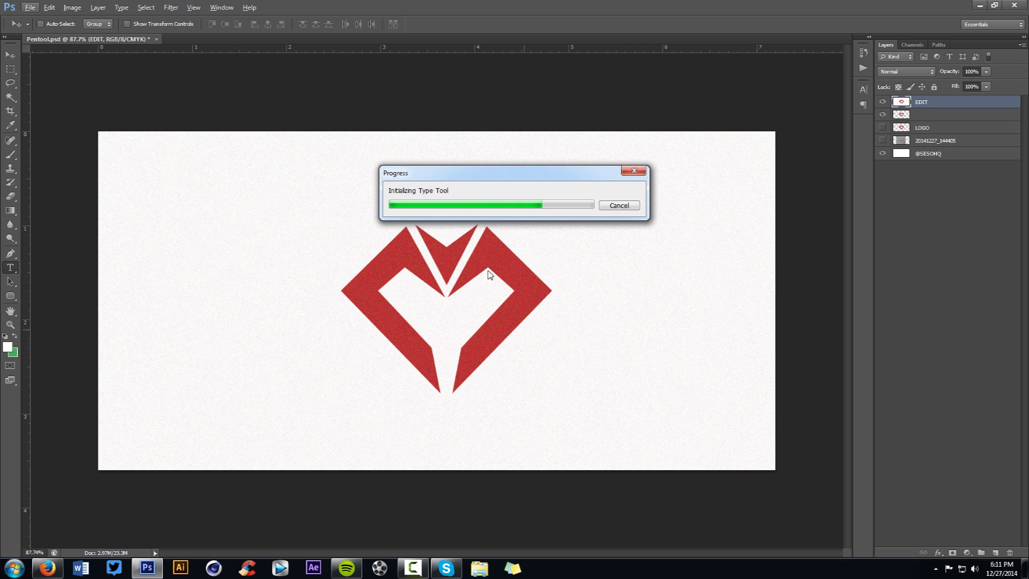
key(alt+t)
key(alt+i)
click(532, 347)
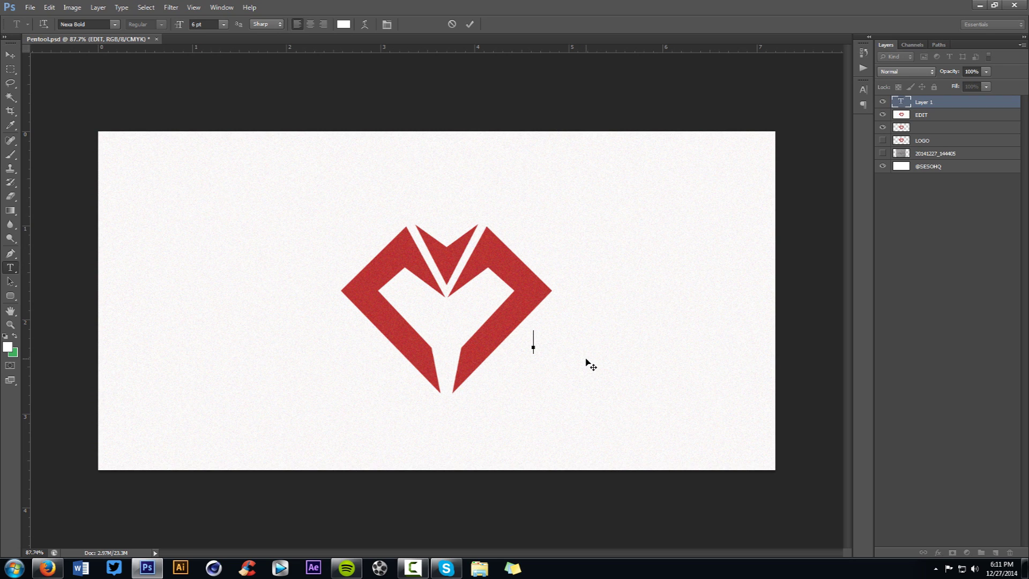
text(EDITORS)
Step: Change the colour of the whole TUTORIAL text to dark grey and commit the text
key(ctrl+a)
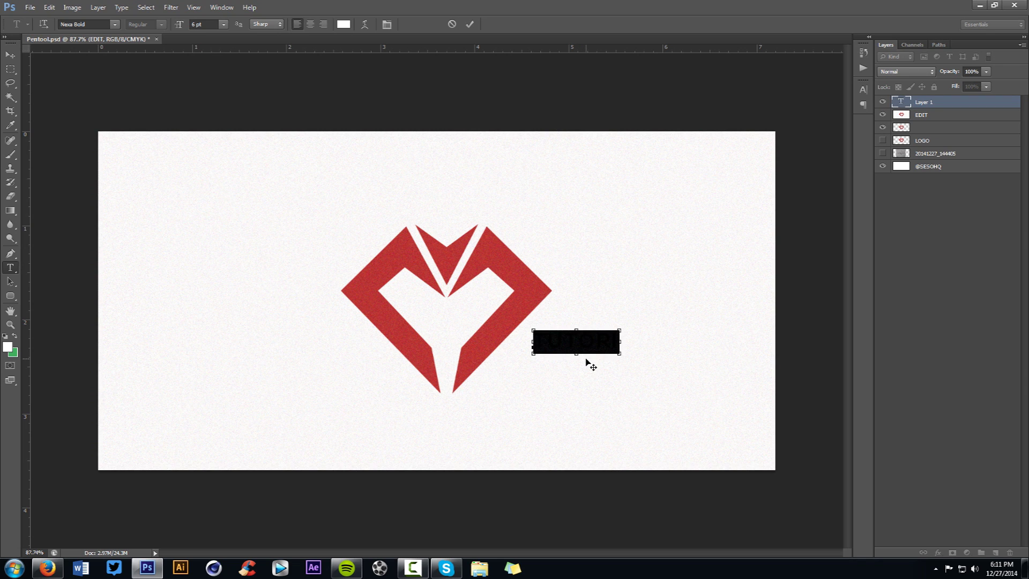
click(344, 24)
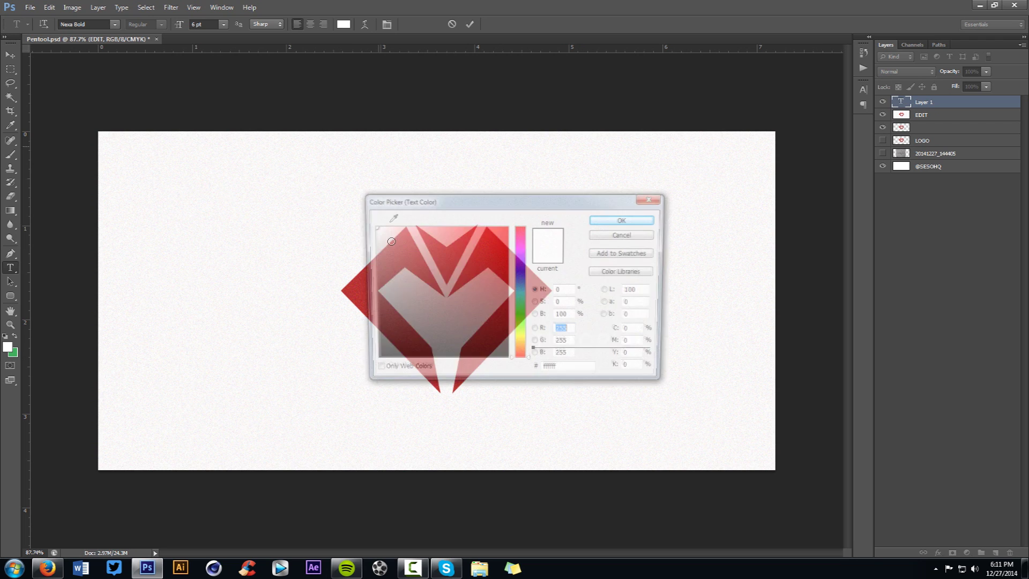
drag(449, 252, 384, 326)
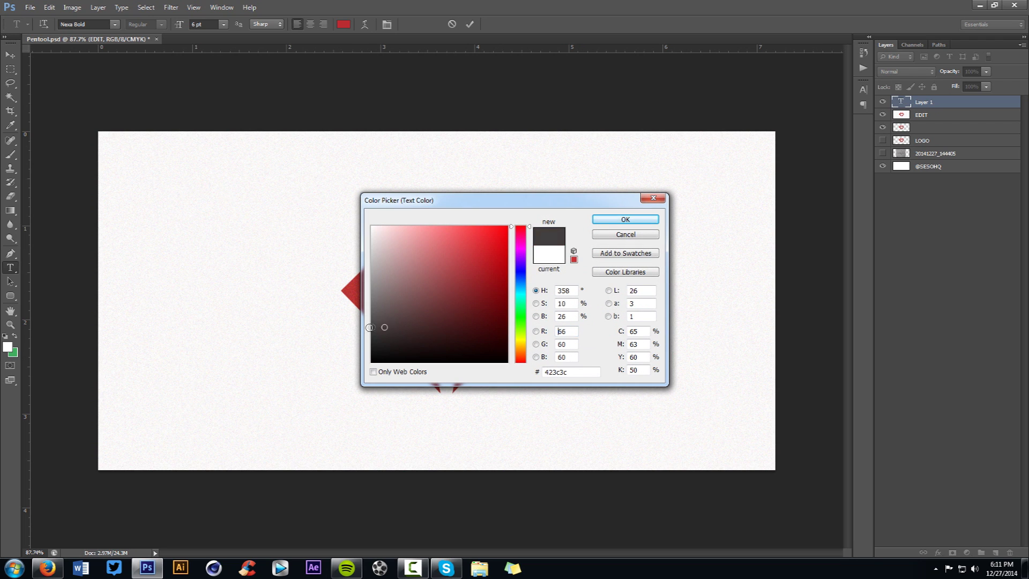
click(606, 221)
click(470, 24)
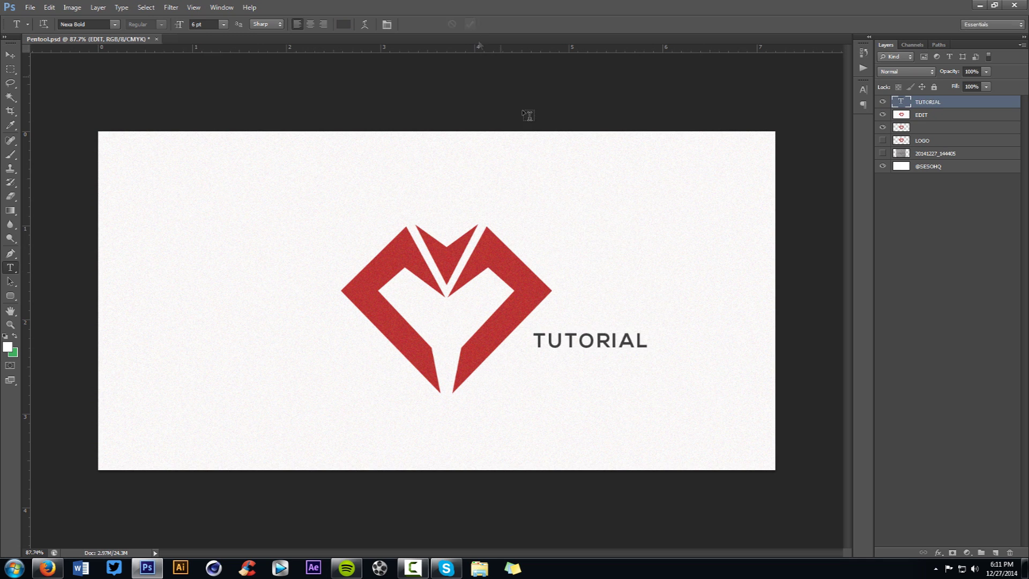
Step: Set the letter tracking of the whole TUTORIAL text to 0
click(590, 341)
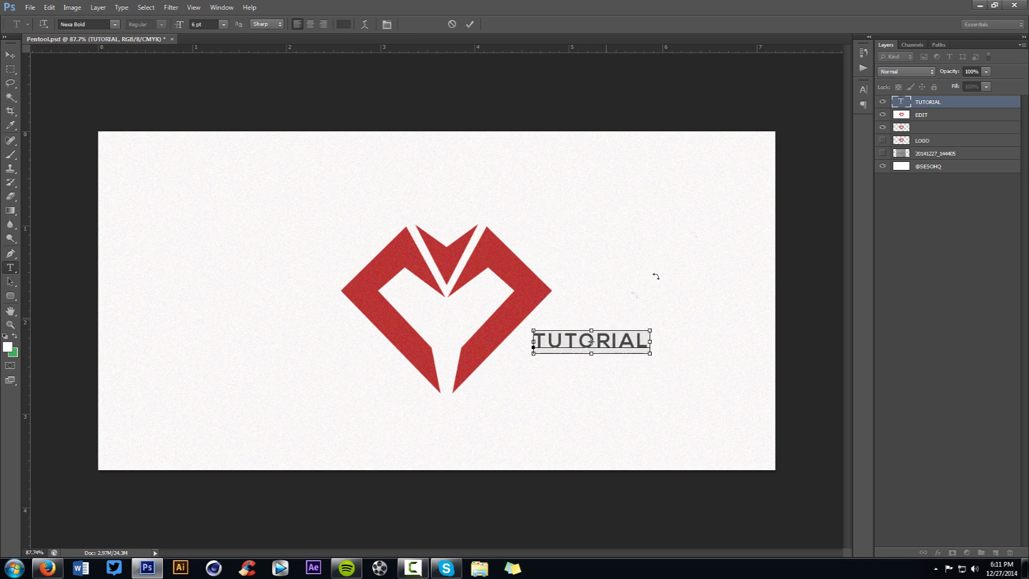
key(ctrl+a)
key(ctrl+t)
double_click(813, 124)
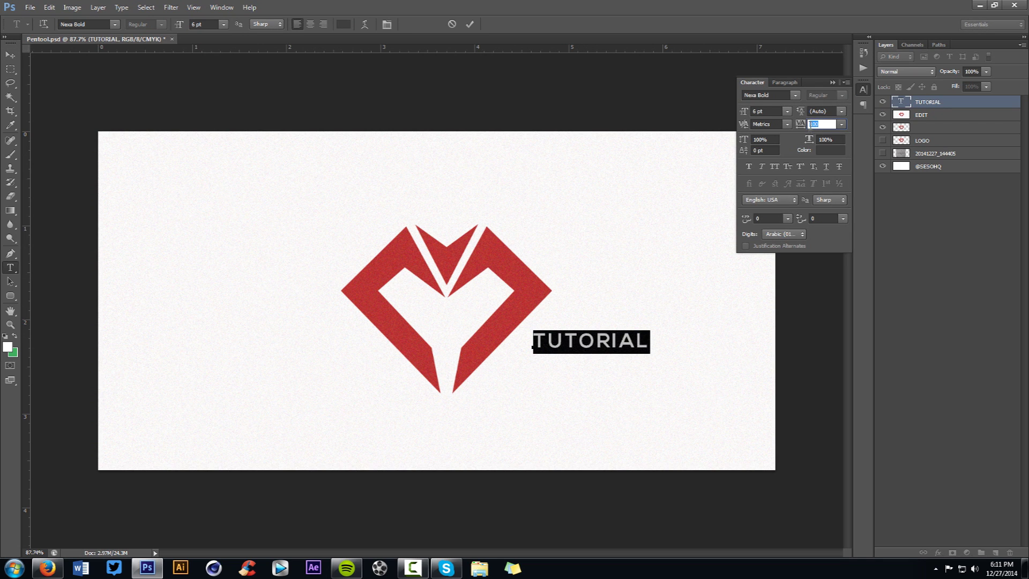
text(0)
key(Return)
click(470, 24)
Step: Duplicate the TUTORIAL text directly below itself and replace the copy's wording with "logo"
key(v)
drag(595, 328, 600, 358)
key(t)
click(594, 356)
key(ctrl+a)
text(logo)
click(470, 24)
Step: Rewrite the lower text line in capitals as LOGO and centre it under TUTORIAL
double_click(562, 356)
text(LOGO)
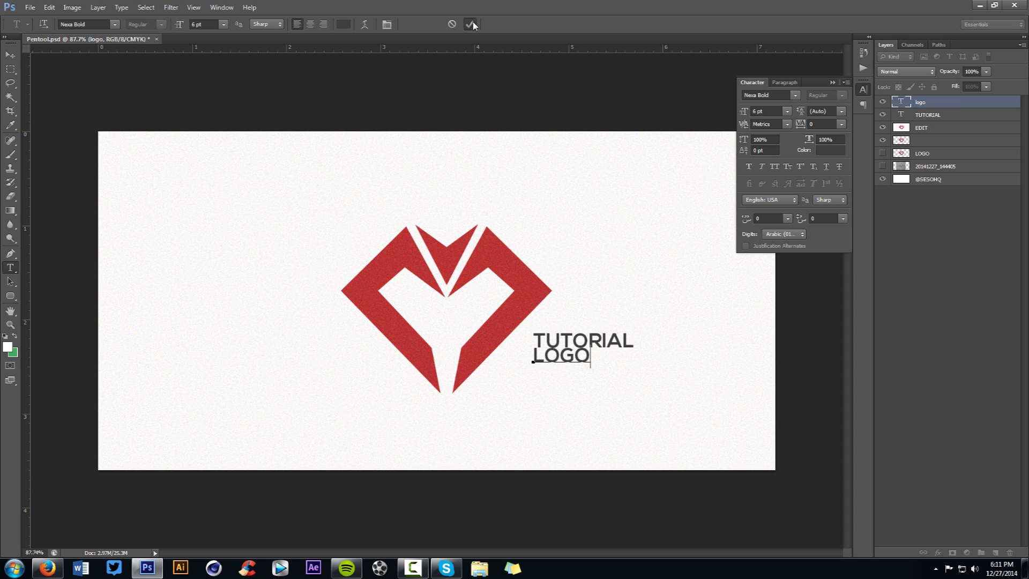
click(472, 26)
key(v)
drag(571, 337, 591, 338)
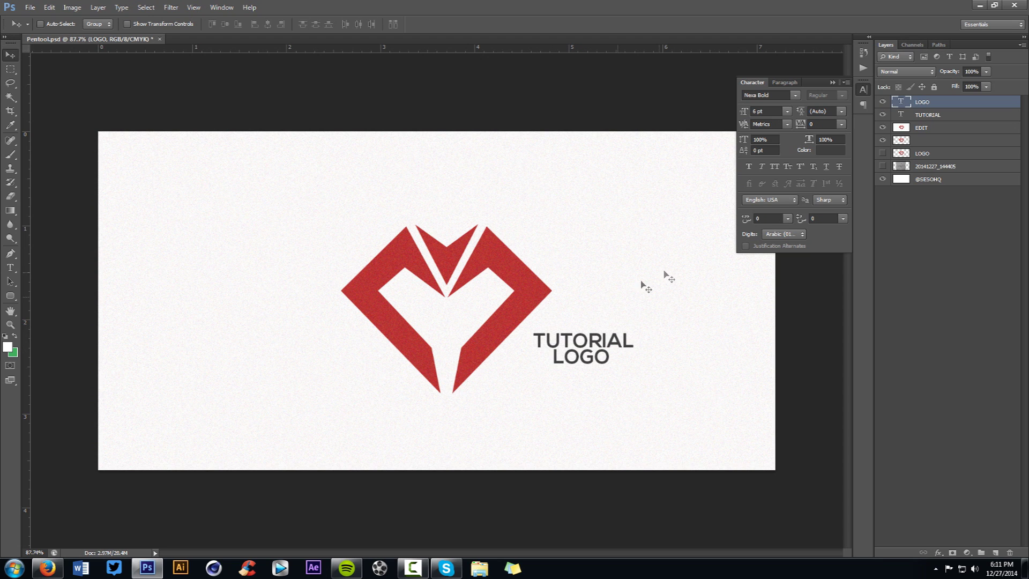
Step: Scale the LOGO and TUTORIAL text layers down together and place them close to the emblem's lower right edge
shift+click(919, 114)
key(ctrl+t)
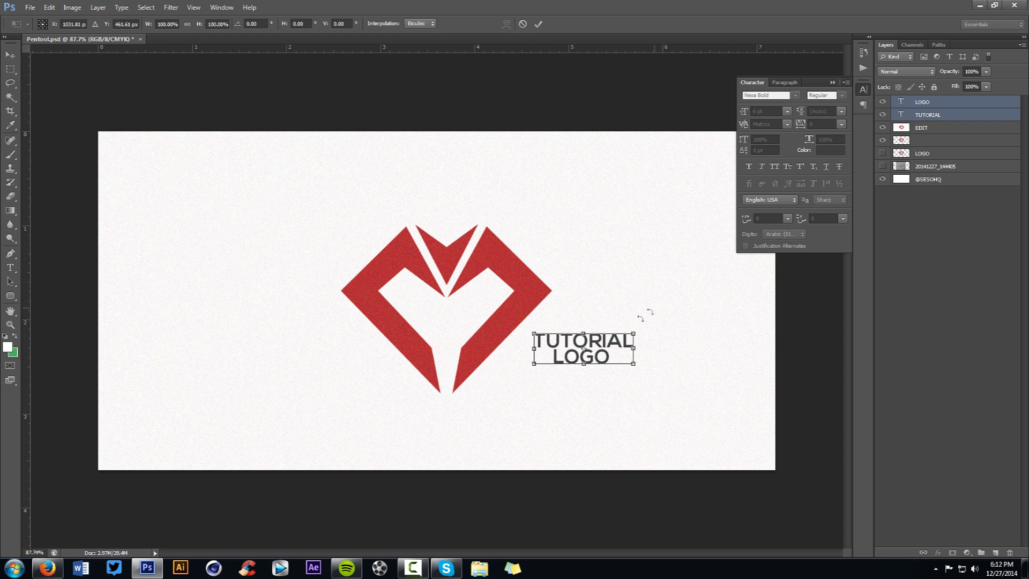
drag(633, 333, 575, 360)
key(Return)
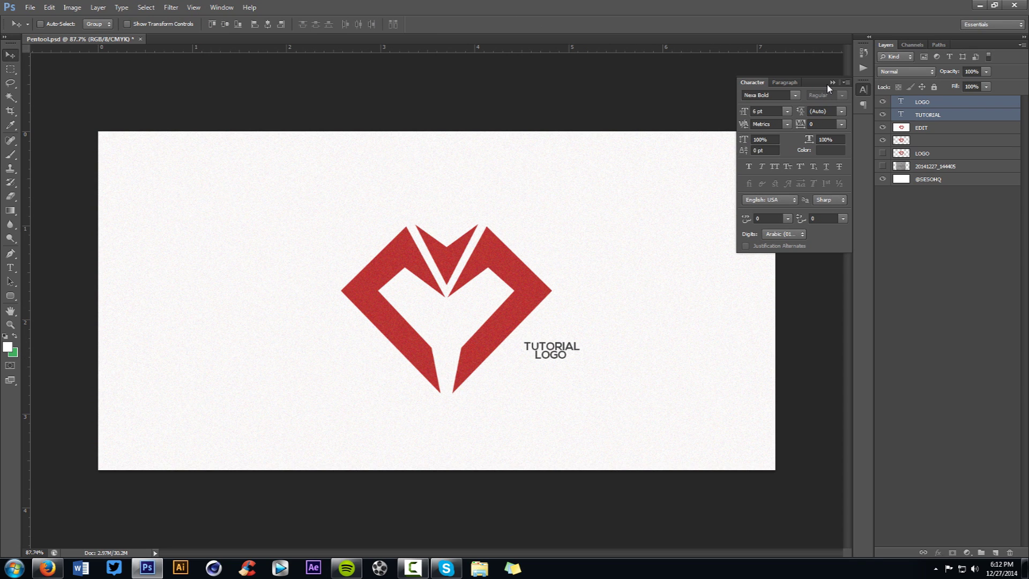
click(828, 83)
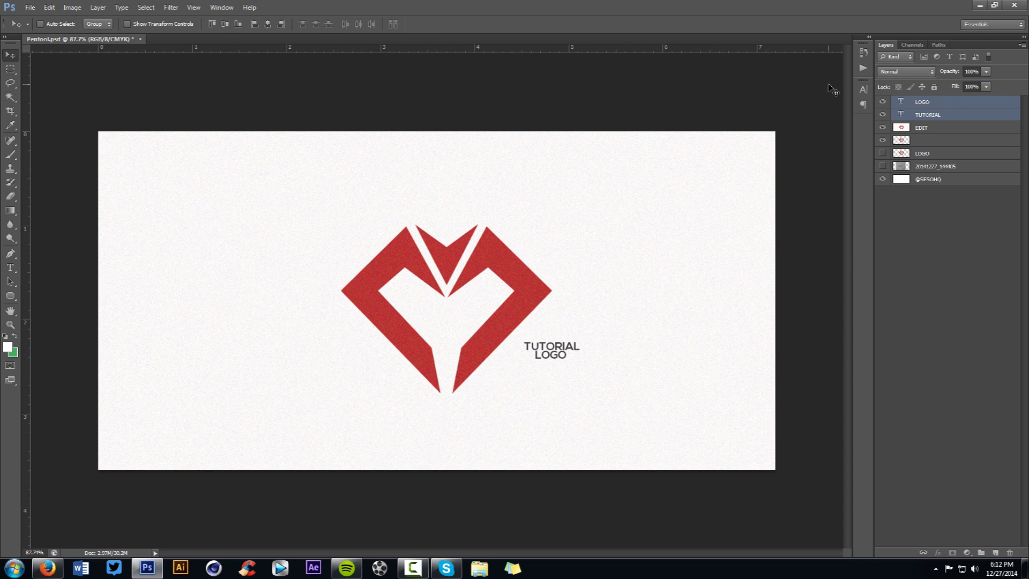